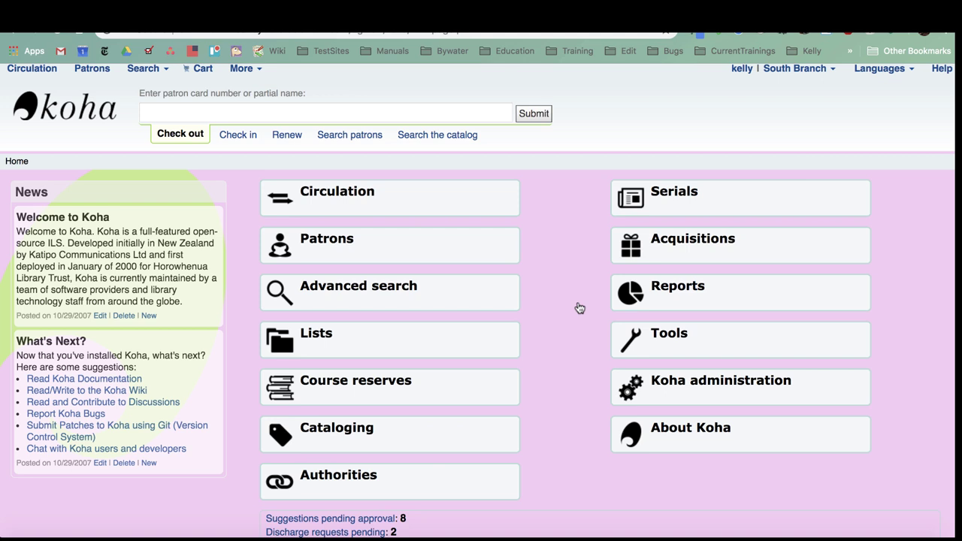
# - Open the list of existing card templates in the patron card creator tool
pyautogui.click(680, 343)
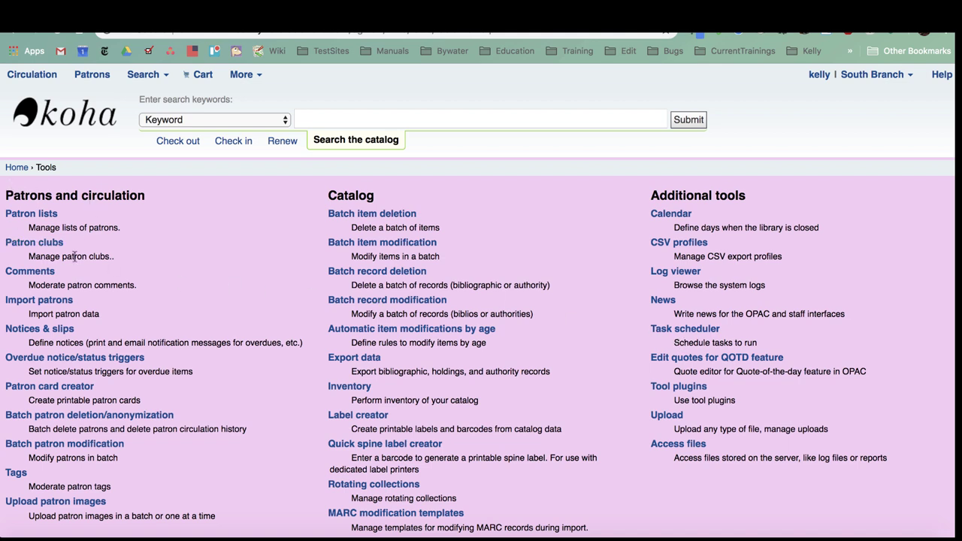
pyautogui.click(46, 389)
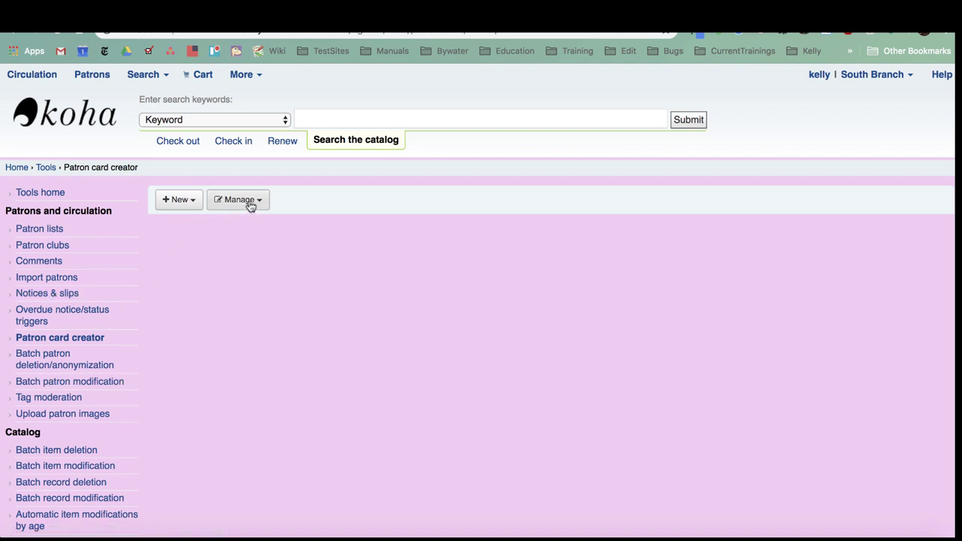
pyautogui.click(186, 201)
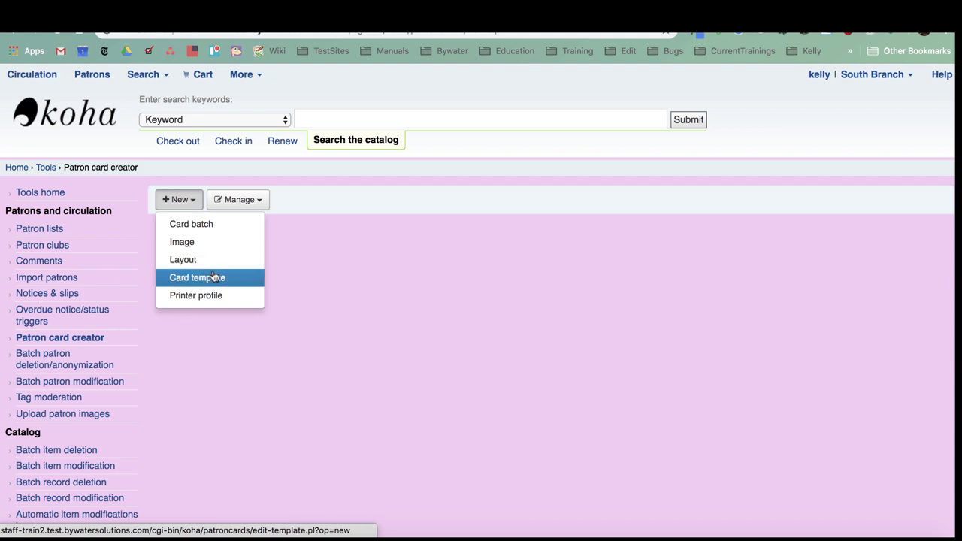
pyautogui.click(241, 203)
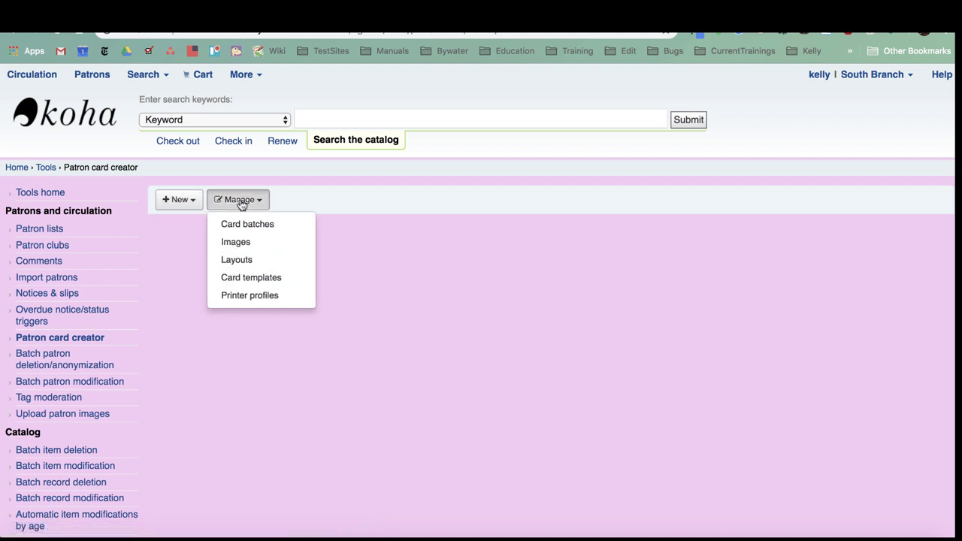
pyautogui.click(254, 279)
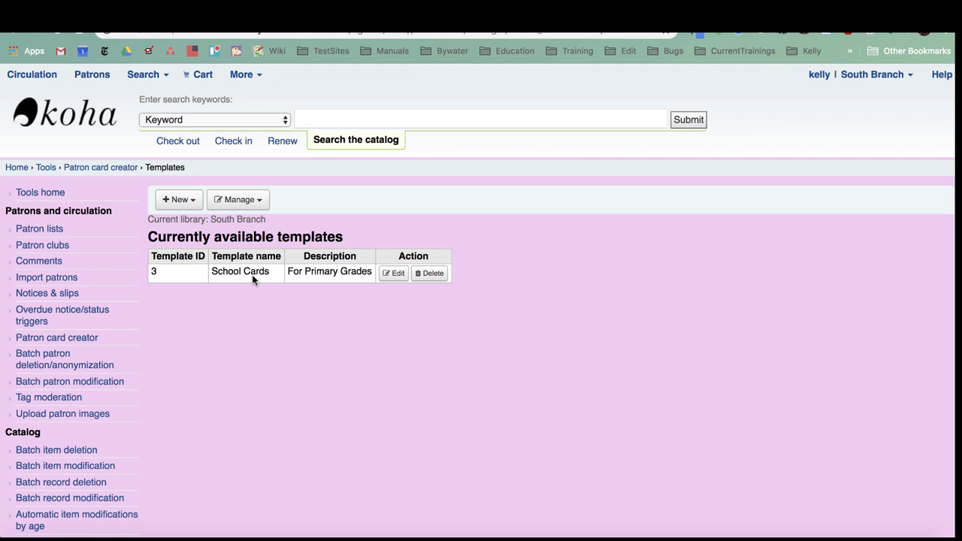
# - Open the School Cards template for editing and review its unit options, keeping US Inches
pyautogui.click(395, 277)
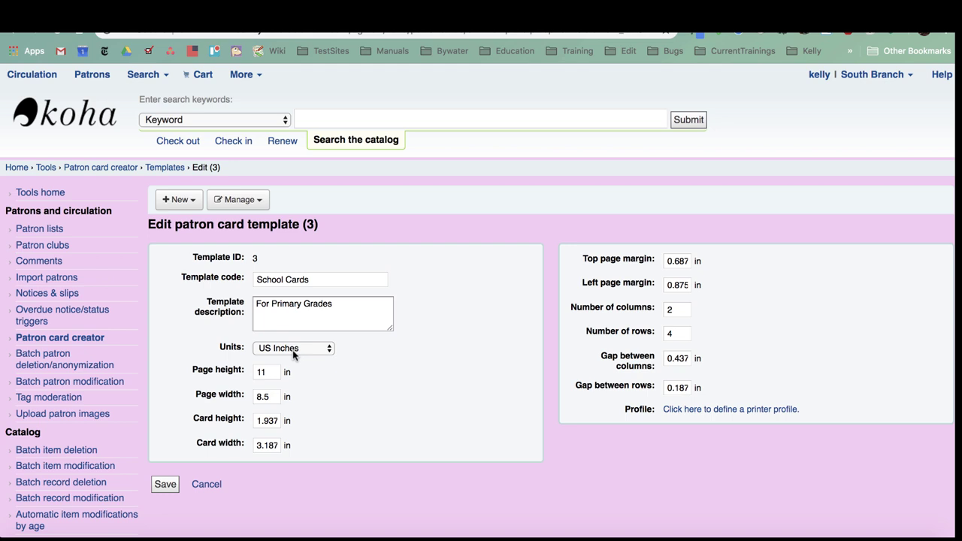
pyautogui.click(272, 349)
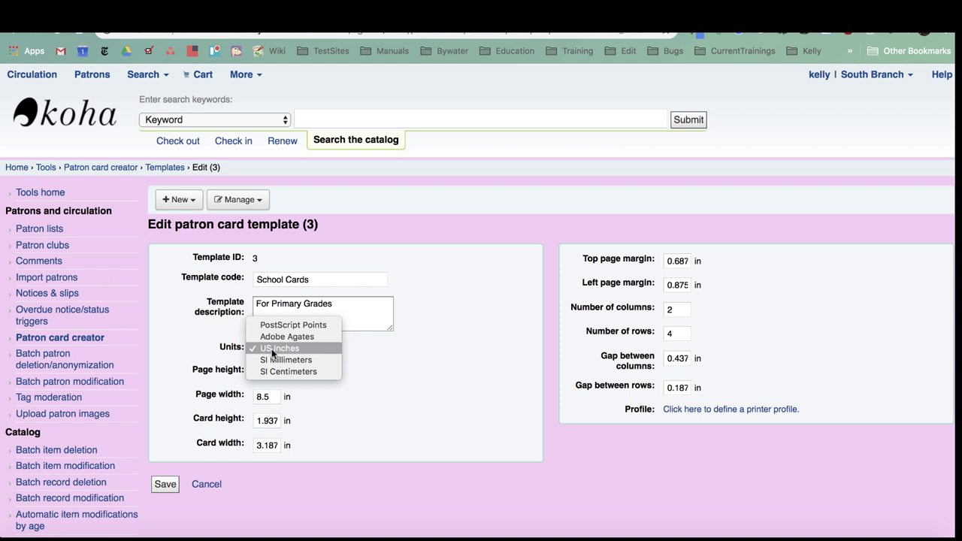
pyautogui.click(271, 349)
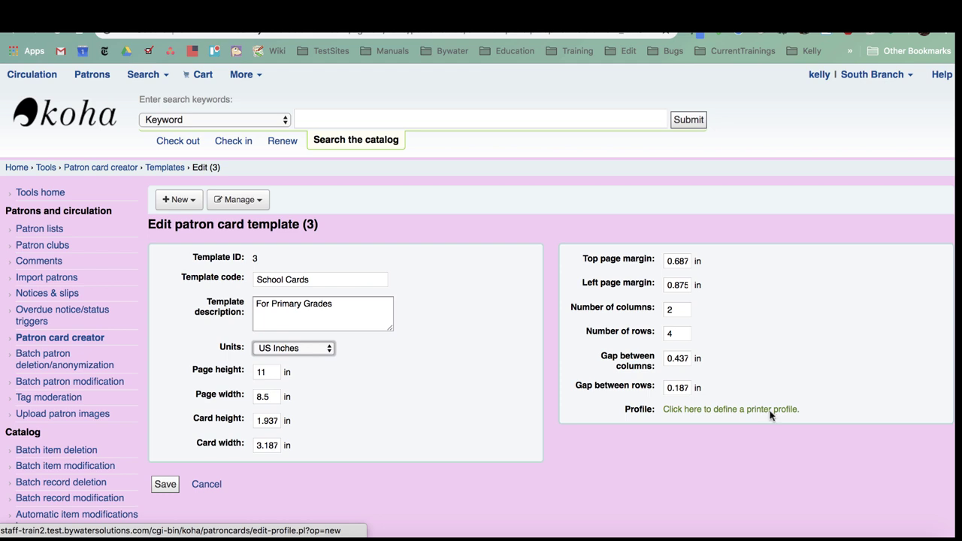
# - Open the Primary School Cards layout for editing from the list of card layouts
pyautogui.click(251, 202)
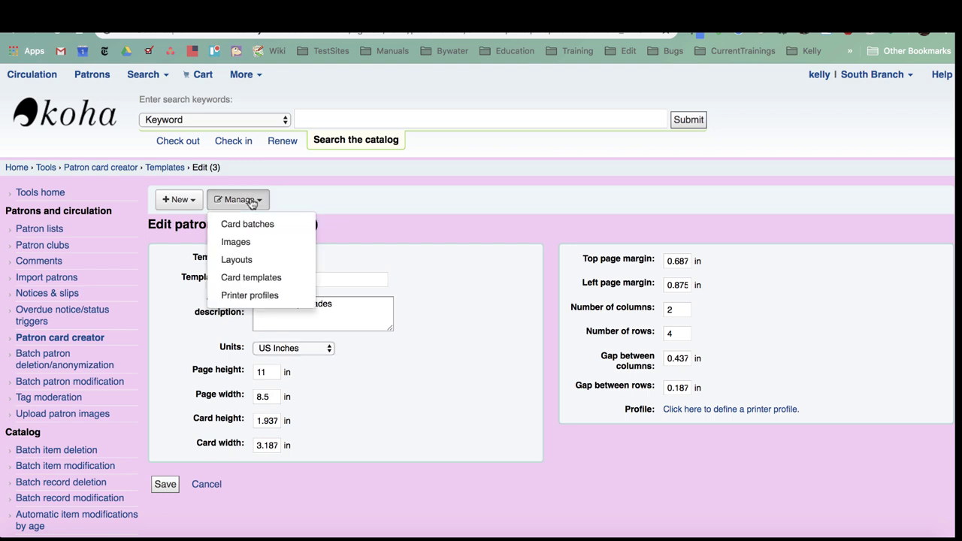
pyautogui.click(254, 258)
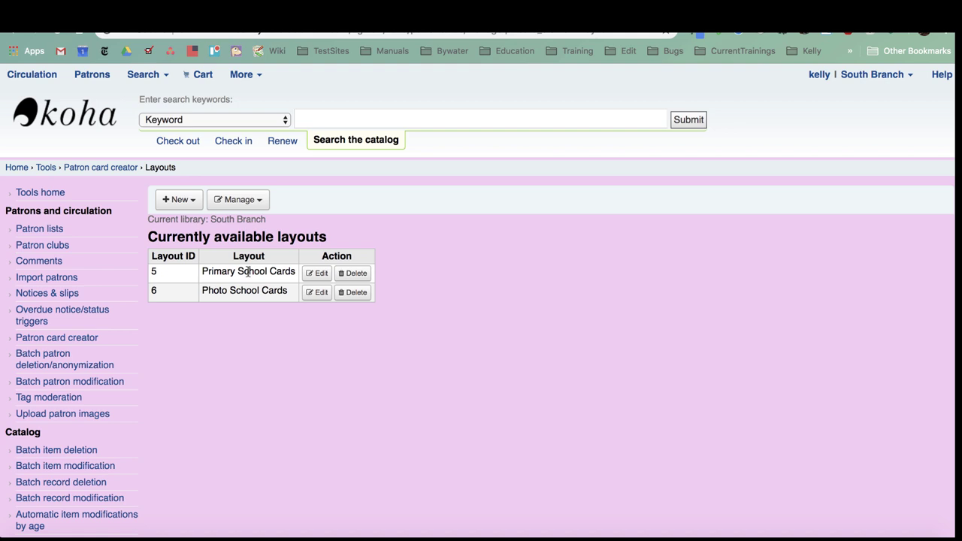
pyautogui.click(317, 276)
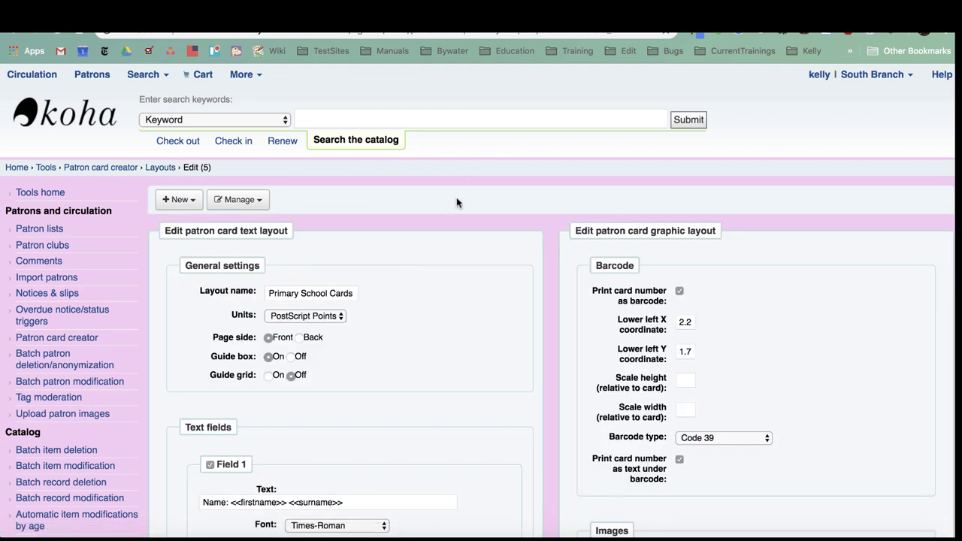
# - Review the units available in the layout's general settings and keep PostScript Points
pyautogui.scroll(-3, 456, 197)
pyautogui.scroll(-2, 456, 198)
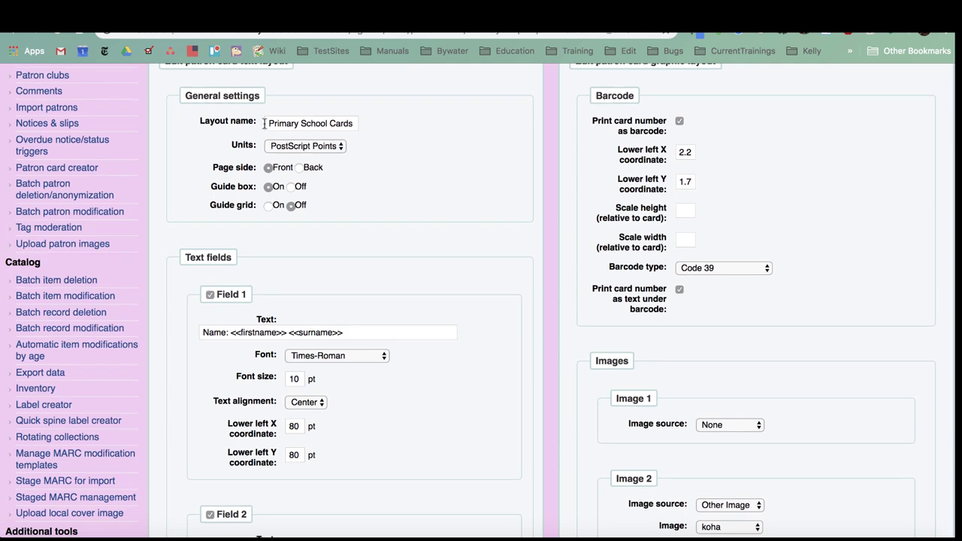
pyautogui.click(299, 149)
pyautogui.click(299, 147)
pyautogui.click(299, 149)
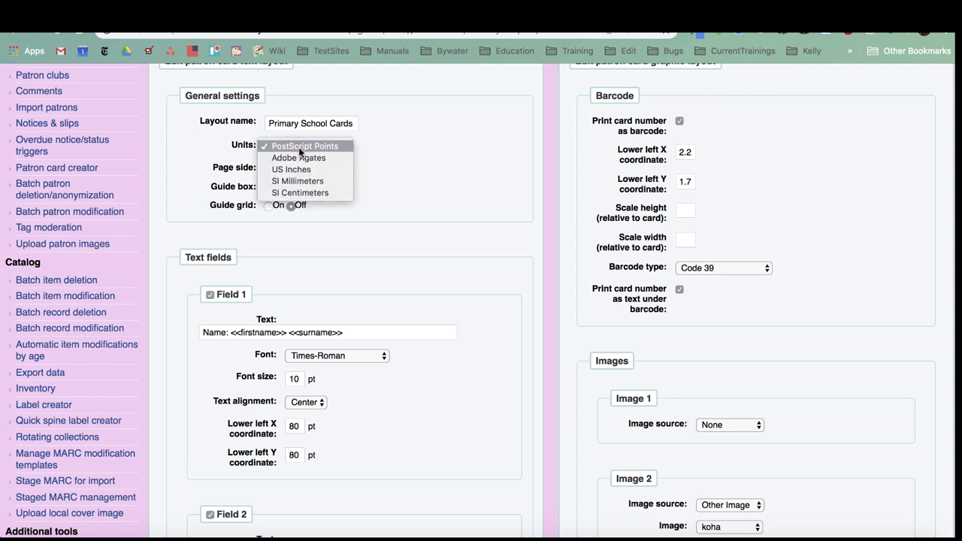
pyautogui.click(316, 153)
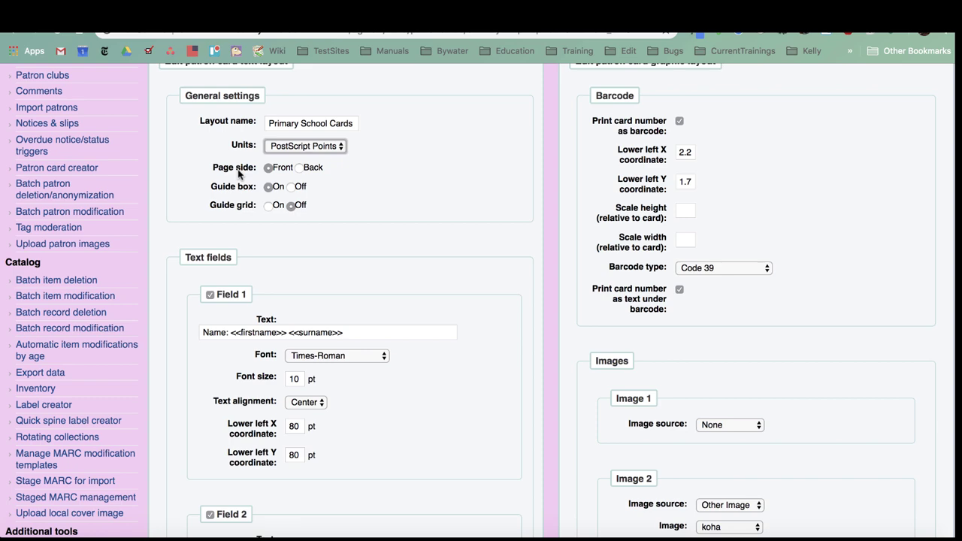
# - Look through the layout's text field sections, from Field 1 down to Field 3
pyautogui.scroll(-5, 223, 208)
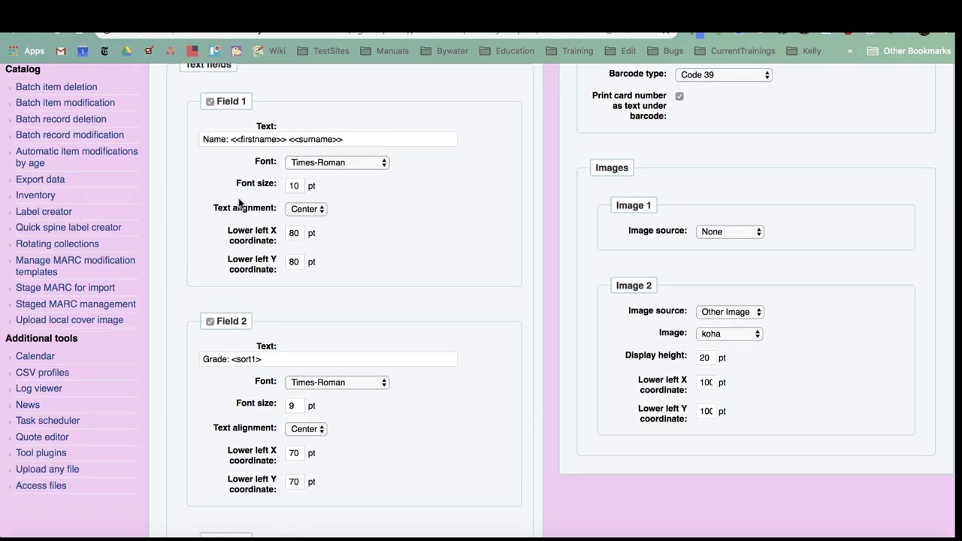
pyautogui.scroll(3, 243, 204)
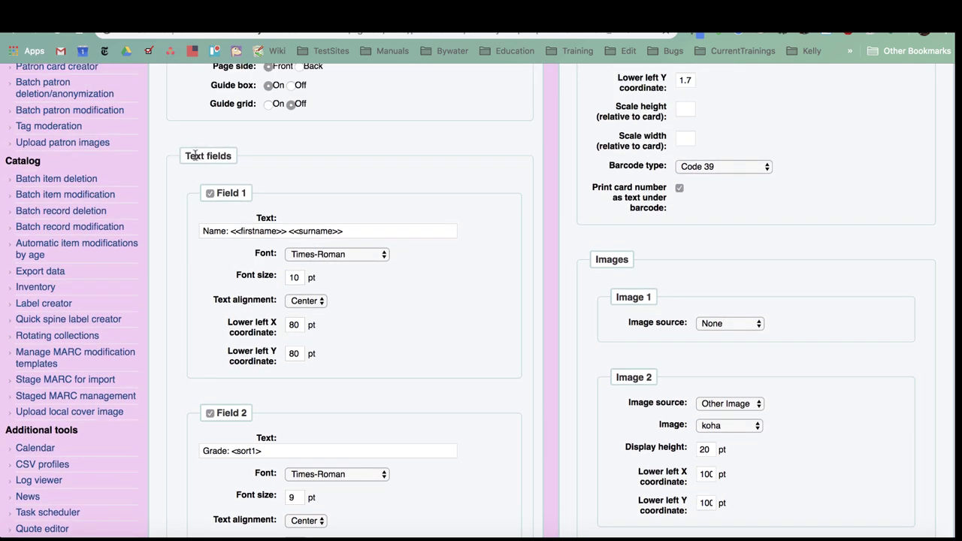
pyautogui.scroll(-2, 225, 150)
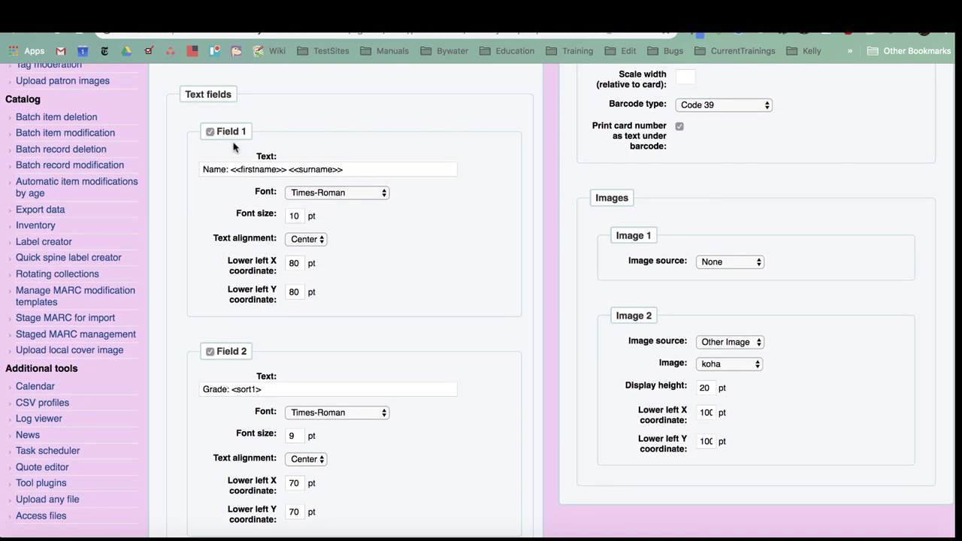
pyautogui.scroll(-3, 233, 323)
pyautogui.scroll(-2, 234, 375)
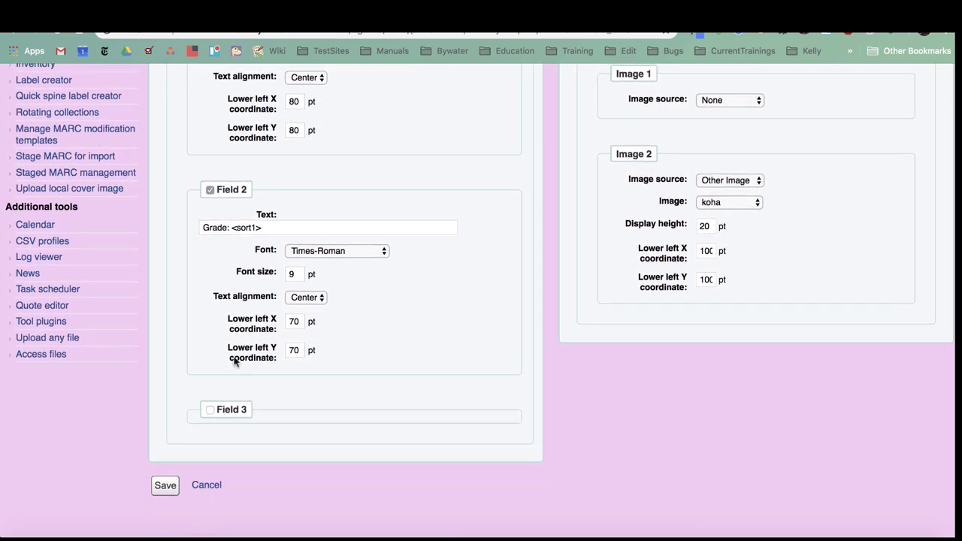
pyautogui.scroll(4, 188, 285)
pyautogui.scroll(1, 174, 264)
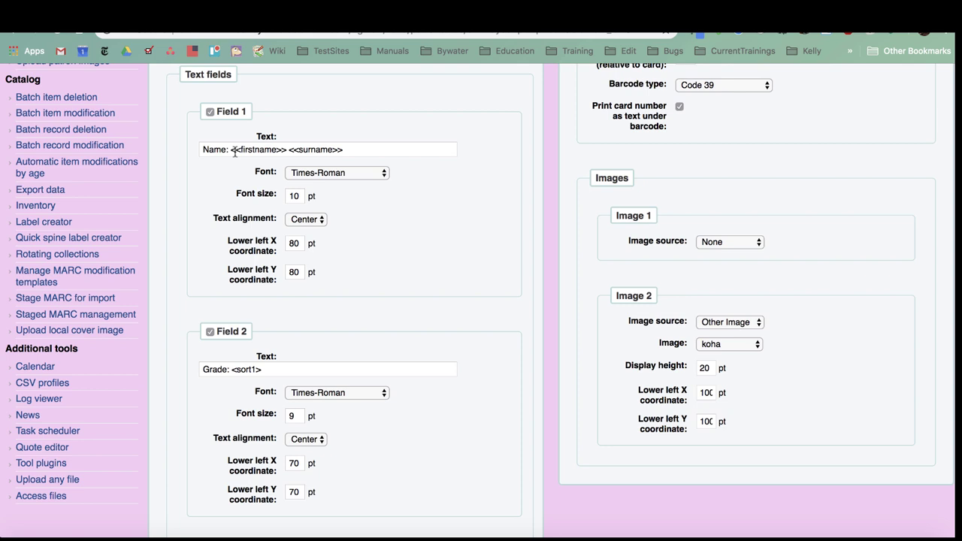
# - Examine the first name and surname placeholders in Field 1 and the Grade text settings in Field 2
pyautogui.moveTo(230, 149); pyautogui.dragTo(287, 149)
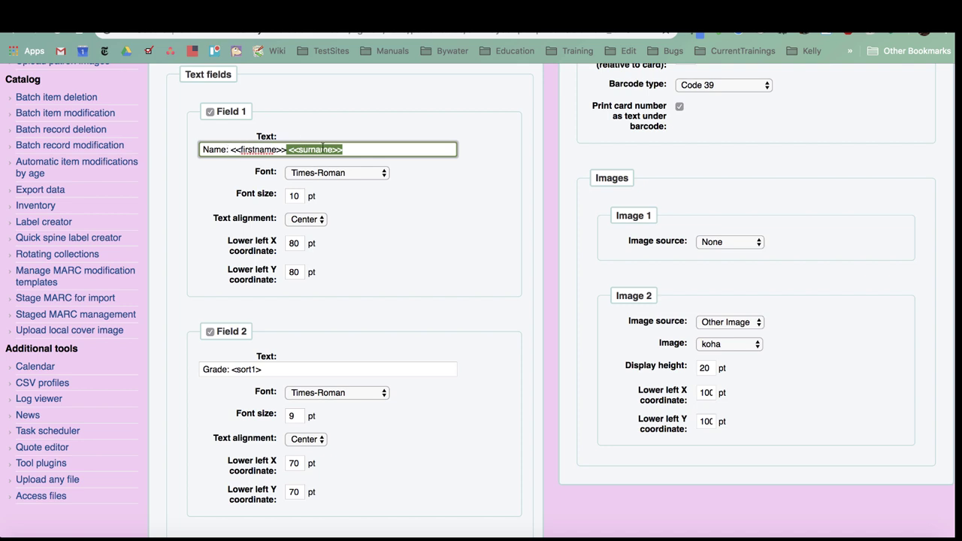
pyautogui.click(365, 150)
pyautogui.scroll(-2, 291, 314)
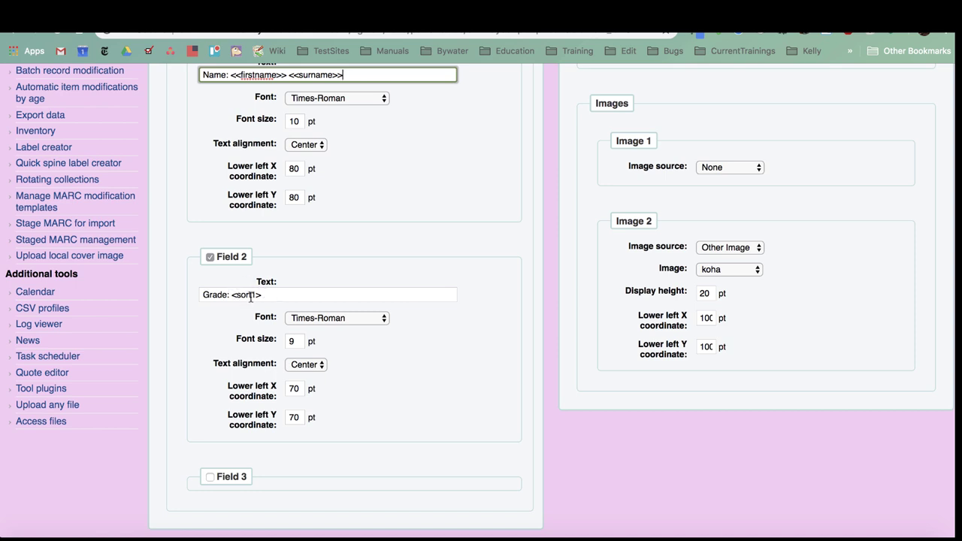
pyautogui.scroll(-1, 250, 296)
pyautogui.scroll(-1, 250, 296)
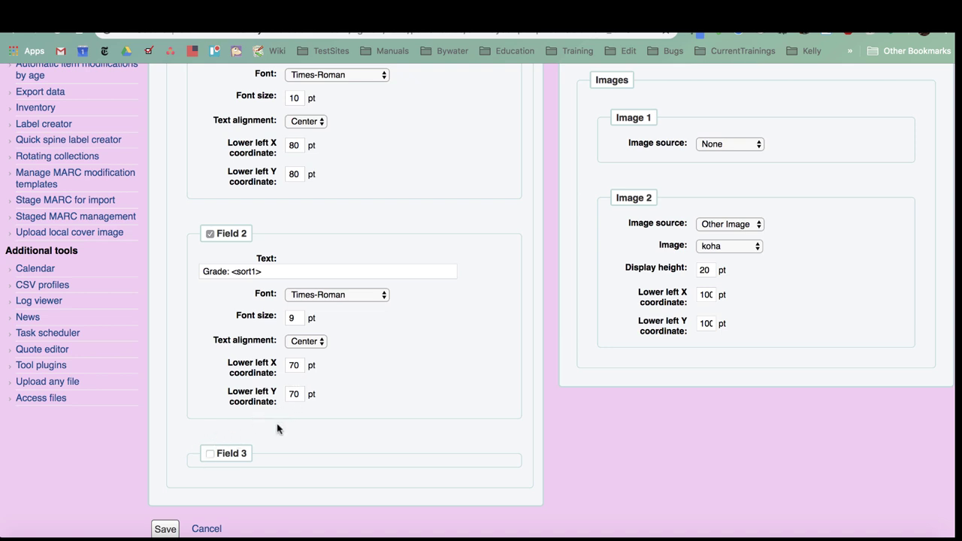
# - Examine the layout's barcode settings and its image sections
pyautogui.scroll(10, 277, 428)
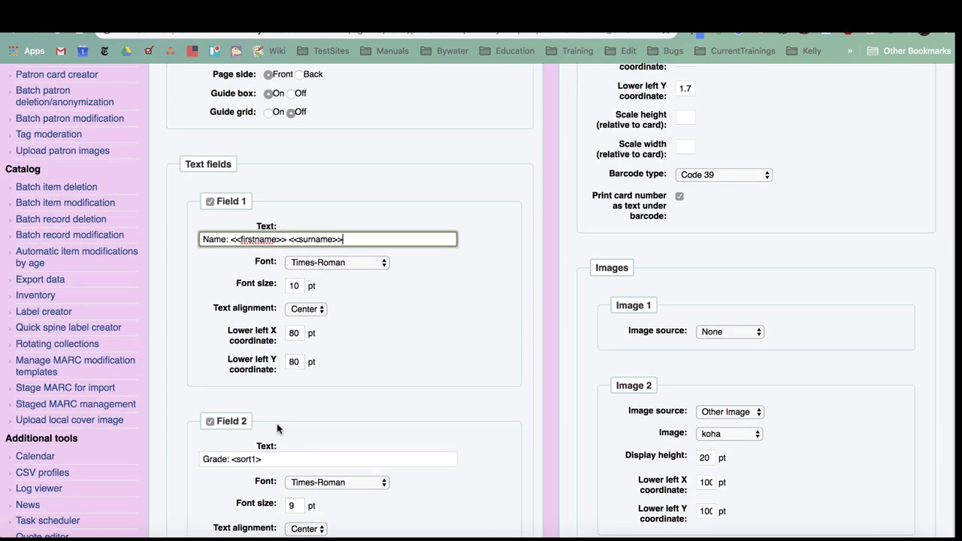
pyautogui.scroll(-1, 277, 423)
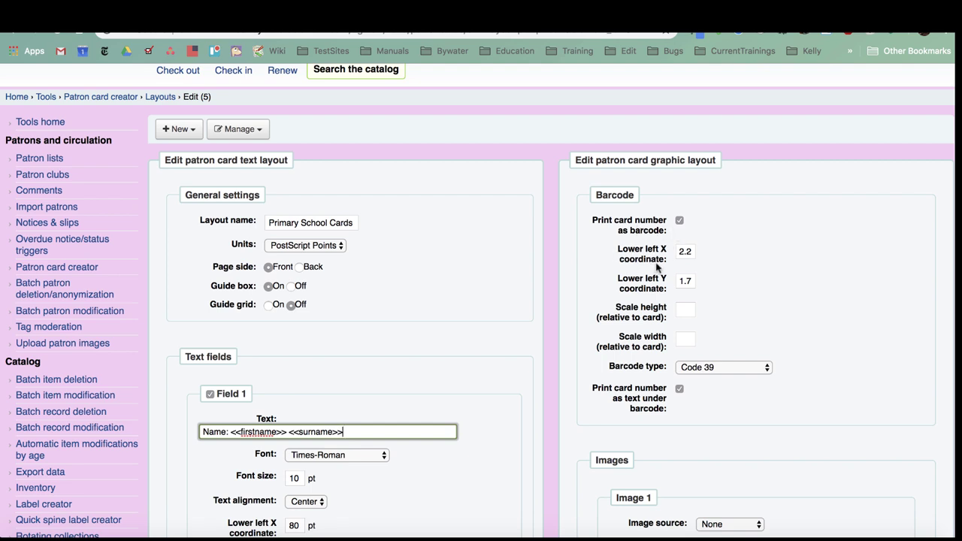
pyautogui.scroll(-1, 657, 307)
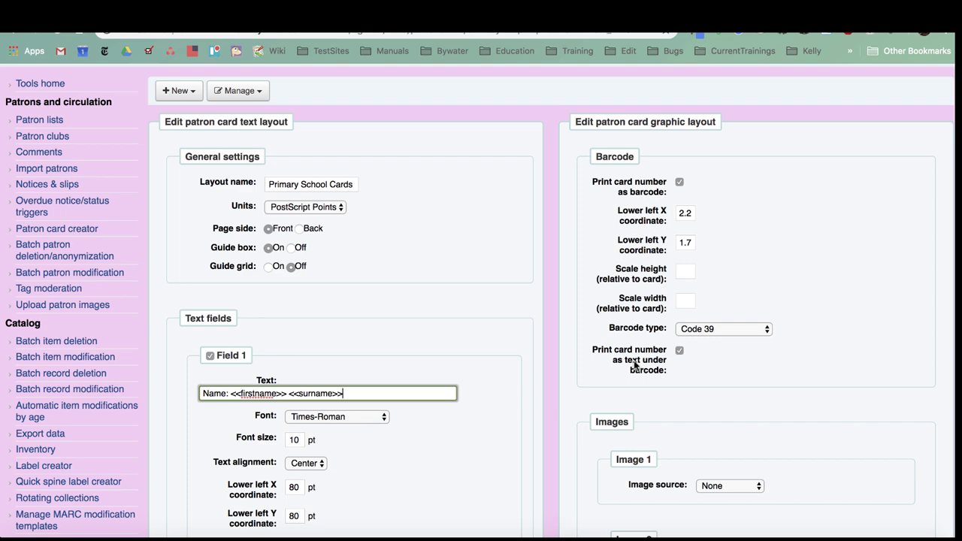
pyautogui.scroll(-5, 635, 376)
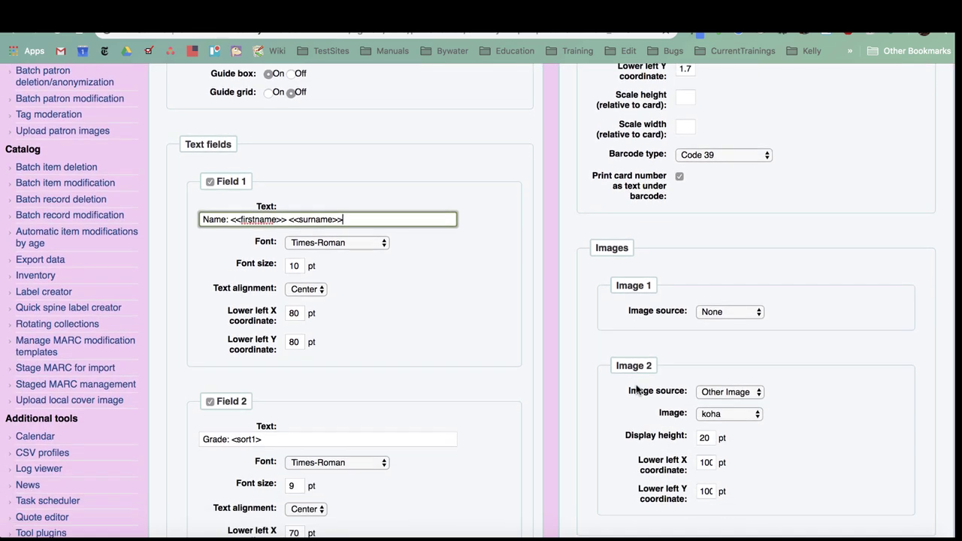
pyautogui.scroll(-1, 636, 389)
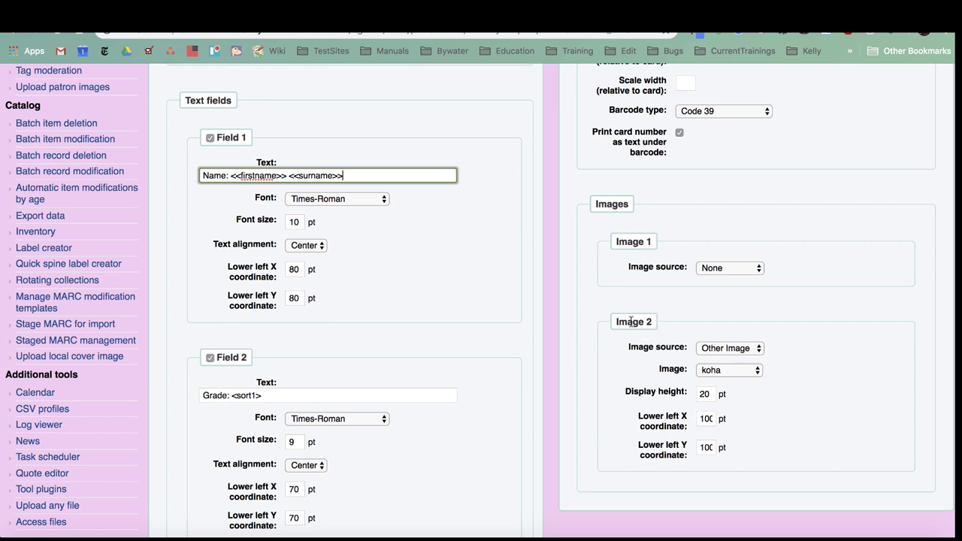
# - Review the source and image choices for Image 2, keeping Other Image as the source and koha as the image
pyautogui.click(728, 347)
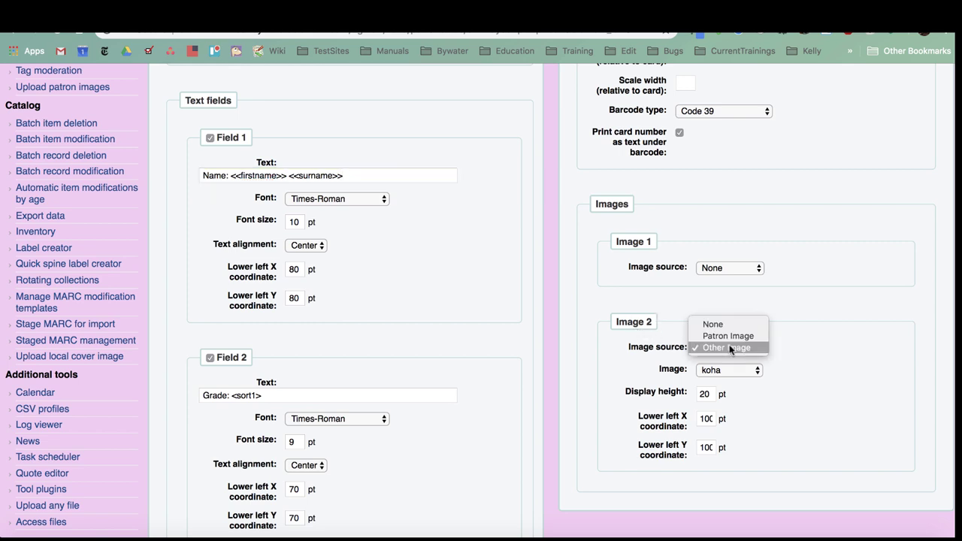
pyautogui.click(732, 349)
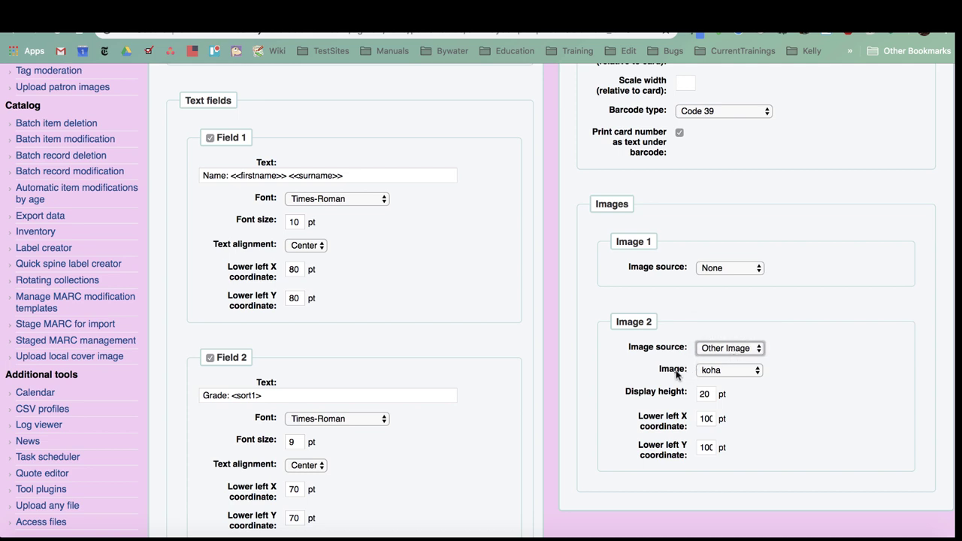
pyautogui.click(710, 371)
pyautogui.click(710, 371)
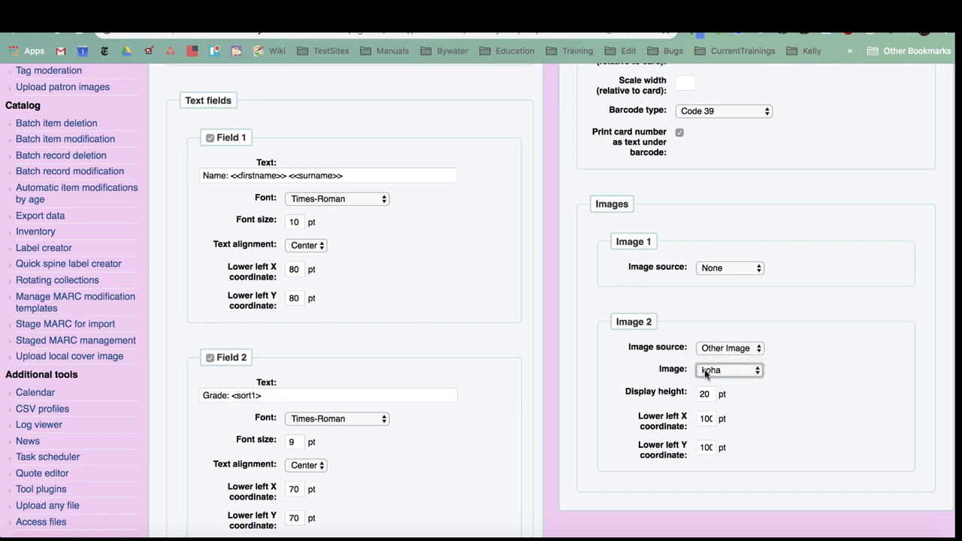
pyautogui.click(711, 370)
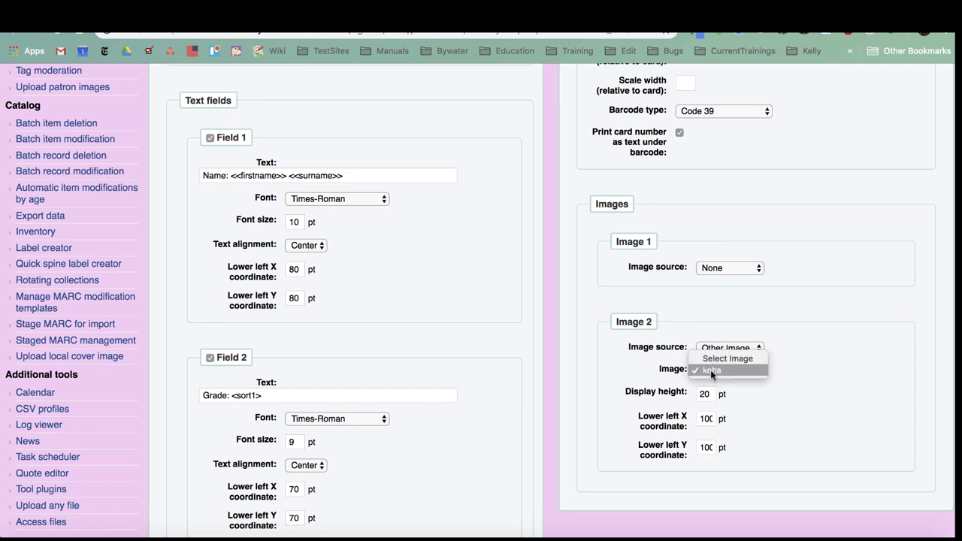
pyautogui.click(710, 368)
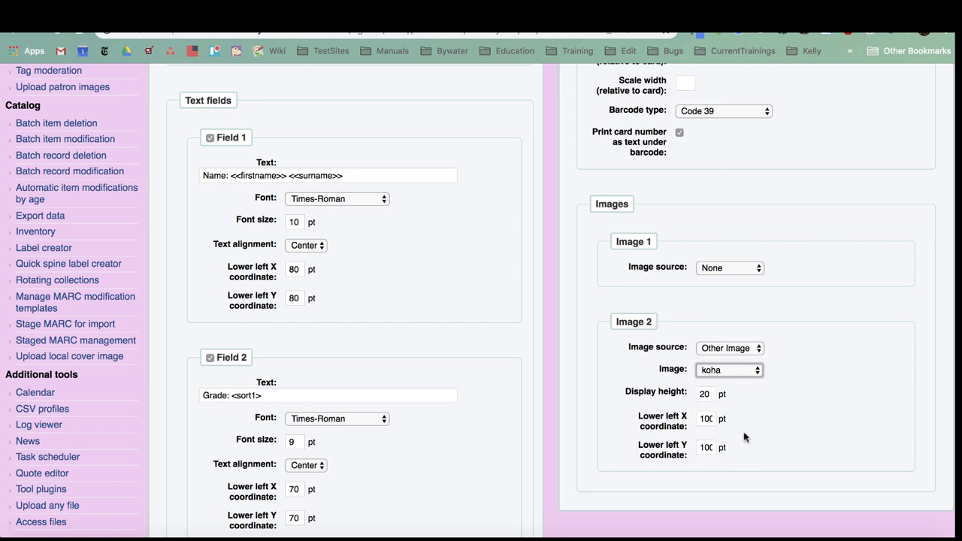
# - Open the patron card image manager, review its upload and delete sections, and view the image file chooser without selecting a file
pyautogui.scroll(5, 532, 359)
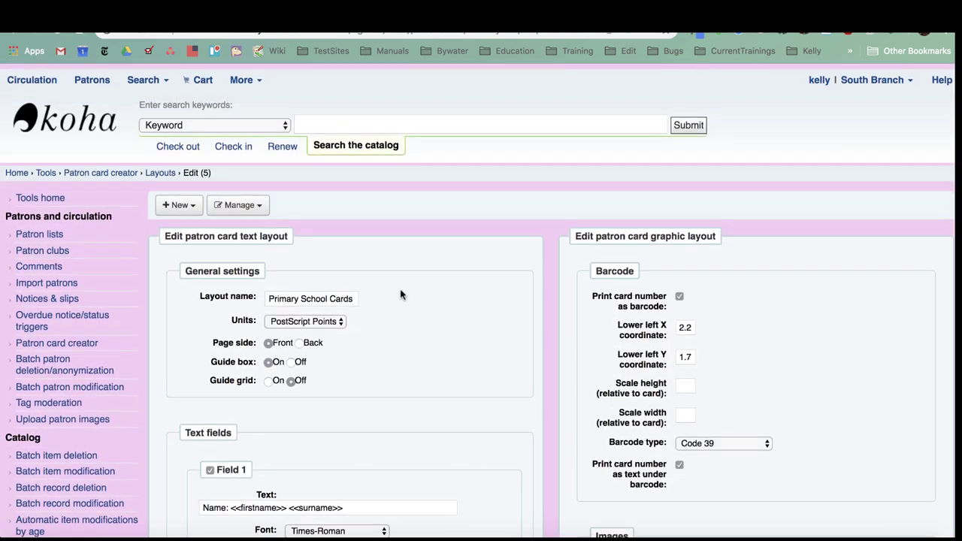
pyautogui.click(232, 203)
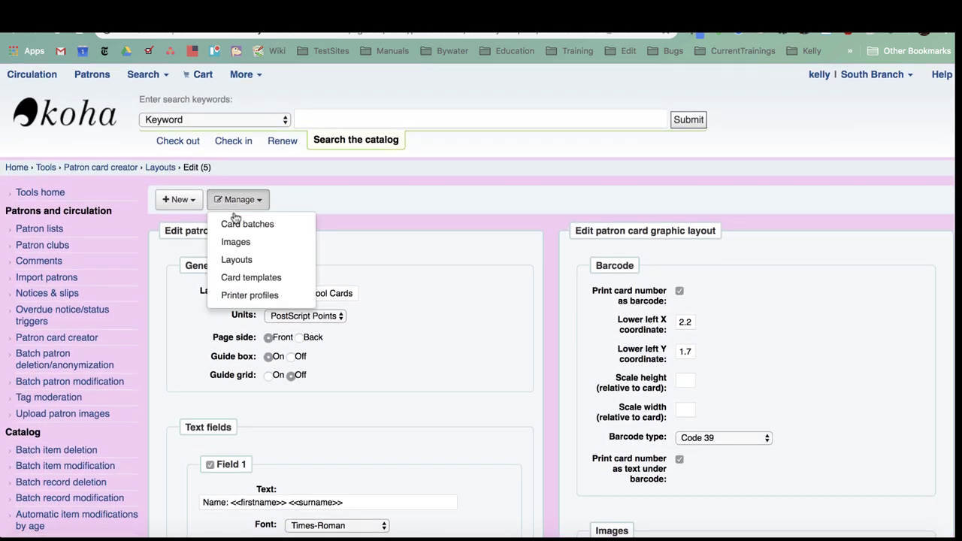
pyautogui.click(185, 199)
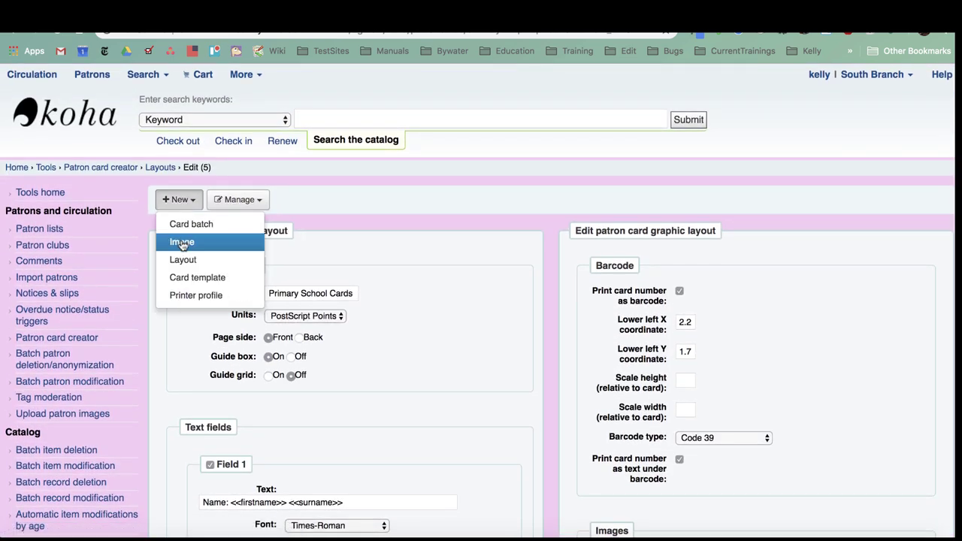
pyautogui.click(237, 201)
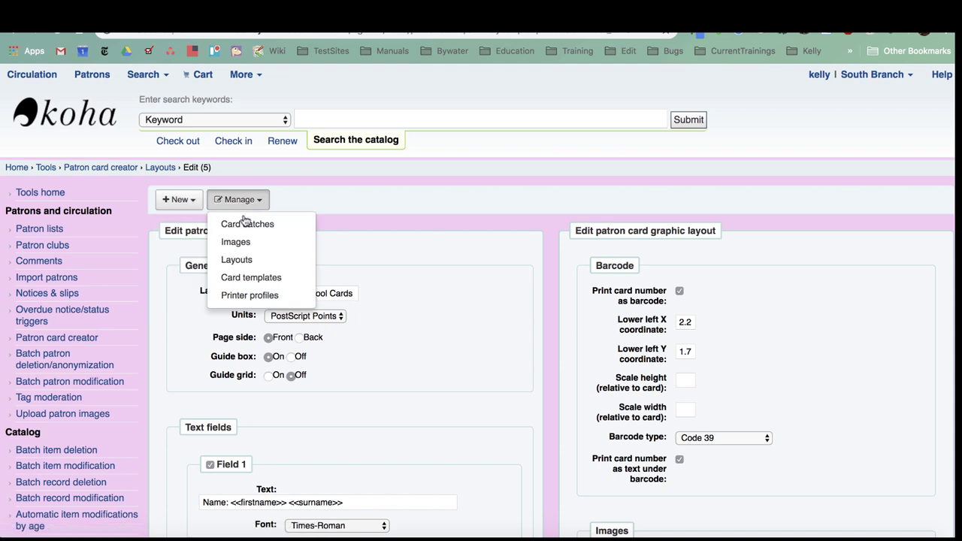
pyautogui.click(240, 244)
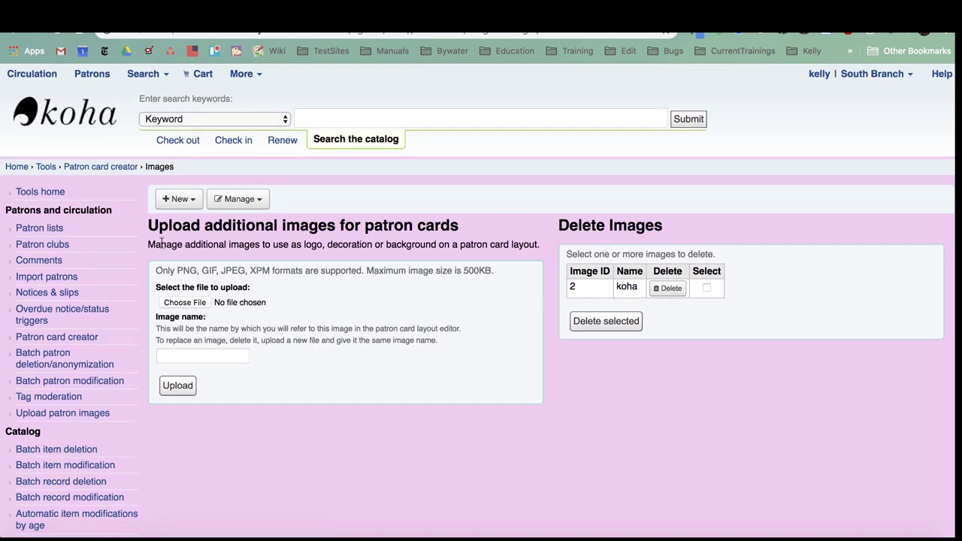
pyautogui.moveTo(559, 224); pyautogui.dragTo(668, 228)
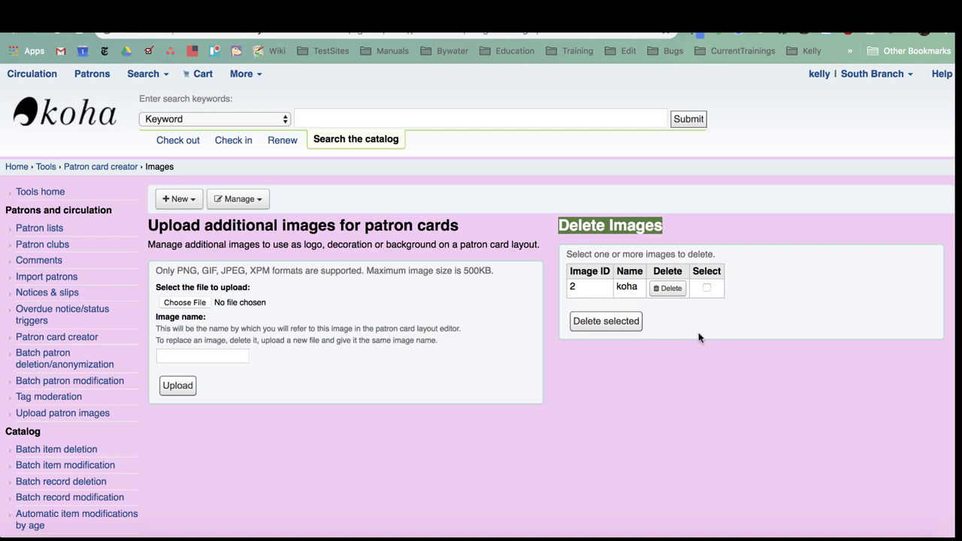
pyautogui.click(189, 304)
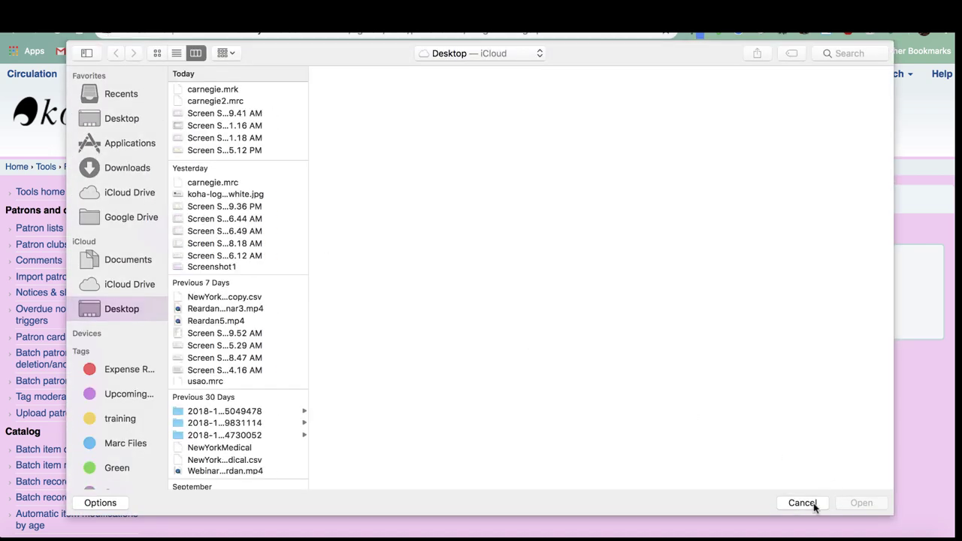
pyautogui.click(812, 503)
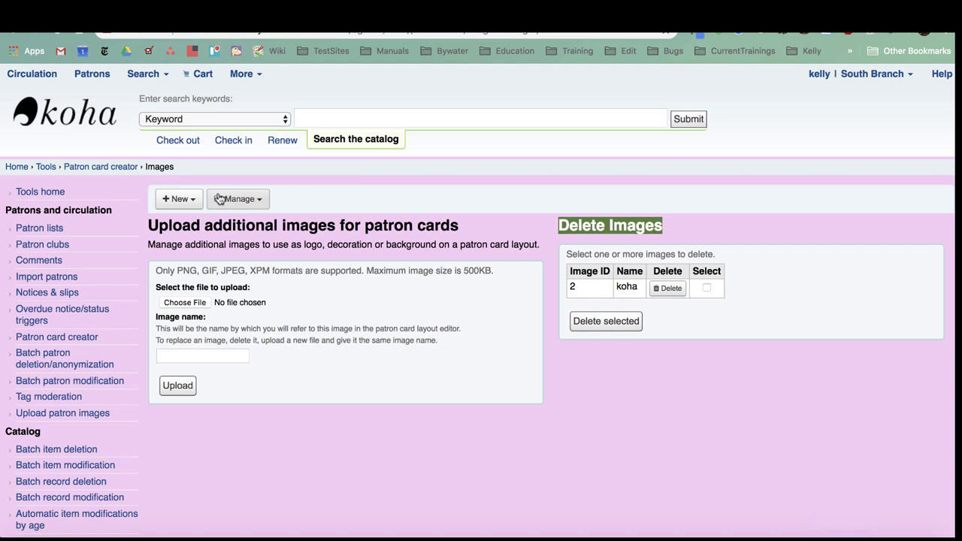
# - Open a new card batch and view the patron search for adding patrons, closing it without adding anyone
pyautogui.click(183, 199)
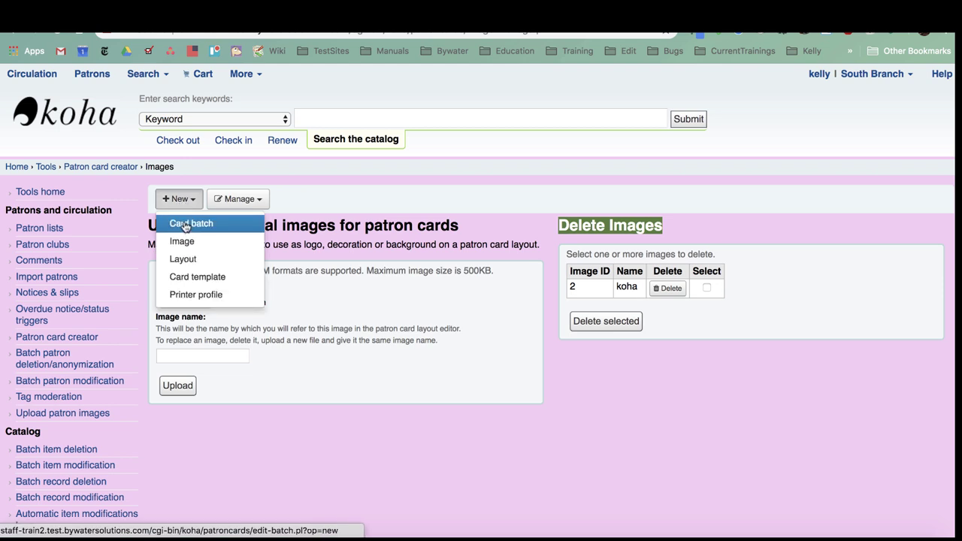
pyautogui.click(186, 227)
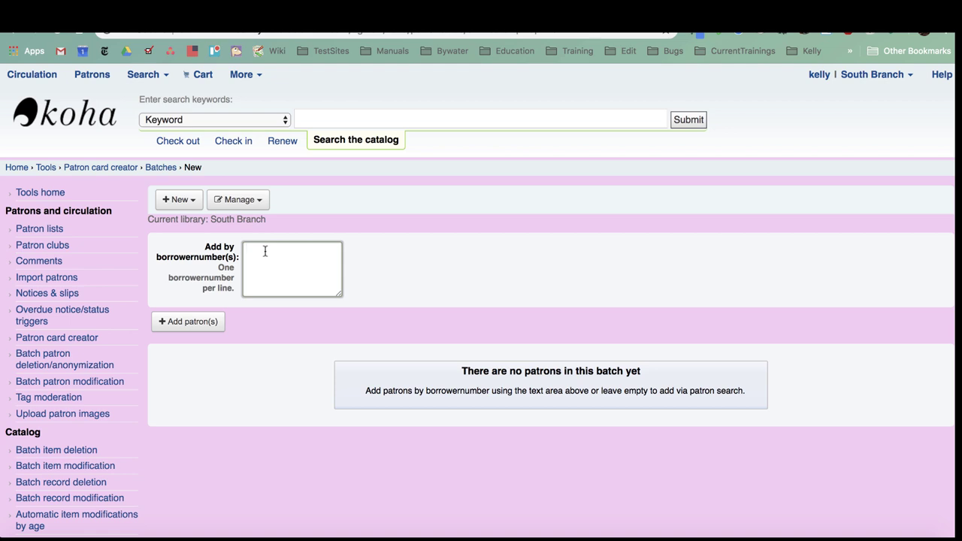
pyautogui.click(179, 325)
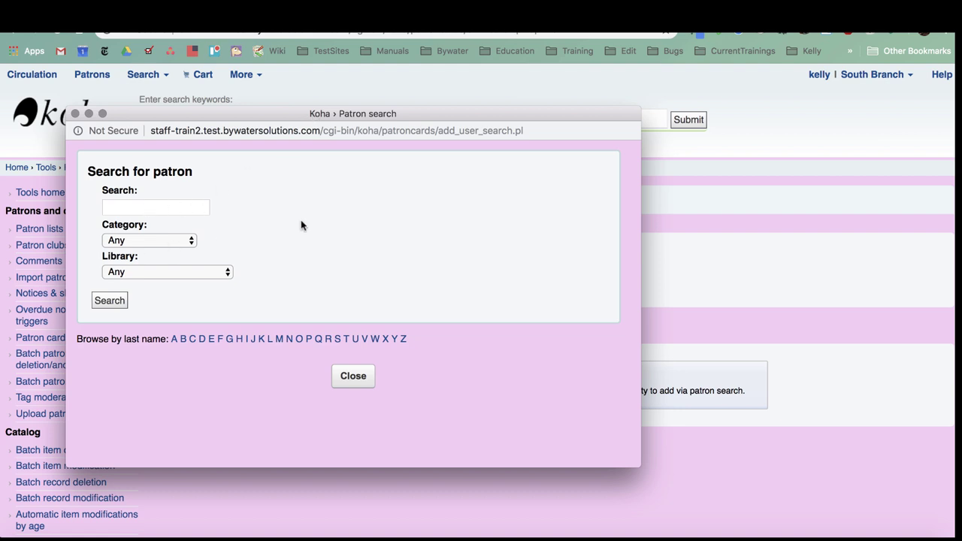
pyautogui.click(75, 114)
# - Open the list of existing card batches and examine the option to export from a patron list
pyautogui.click(259, 202)
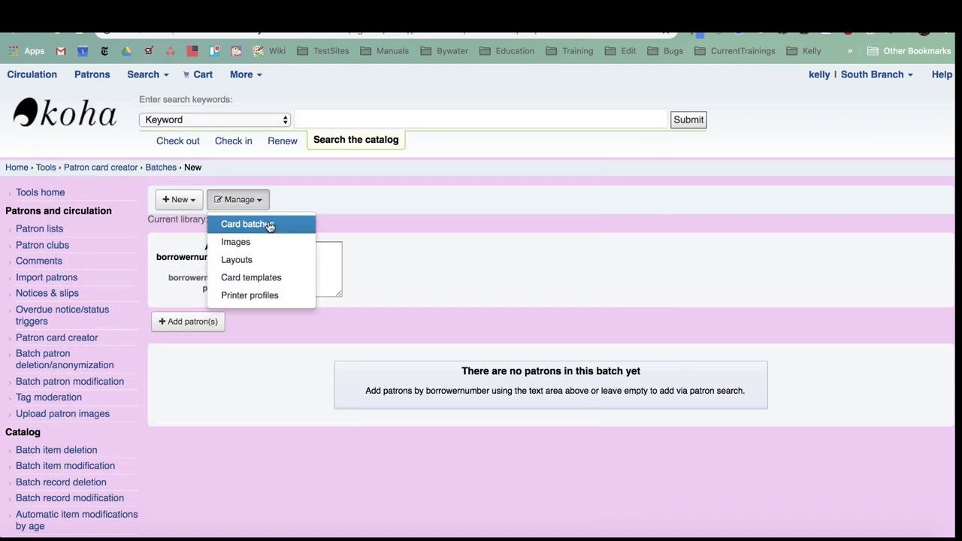
pyautogui.click(268, 223)
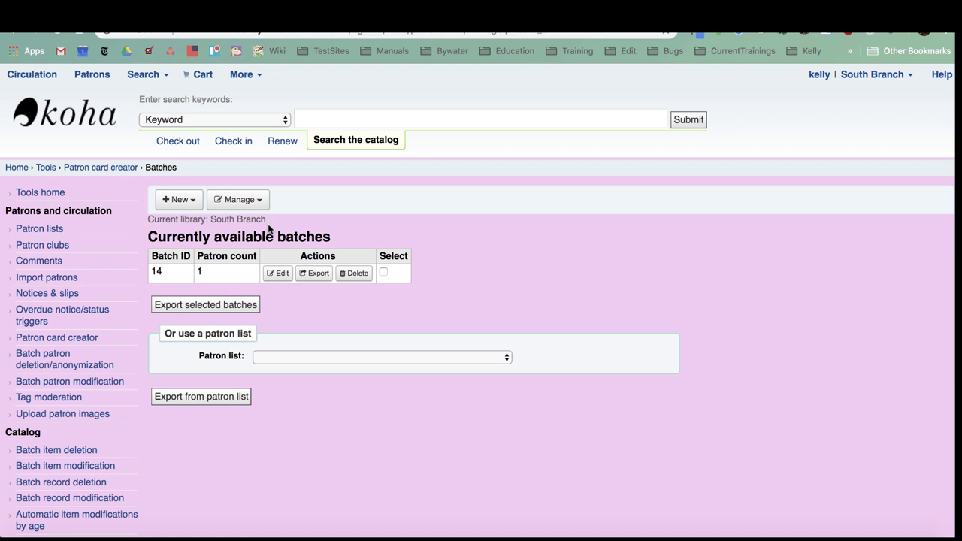
pyautogui.scroll(-1, 268, 221)
pyautogui.scroll(1, 267, 225)
pyautogui.click(295, 358)
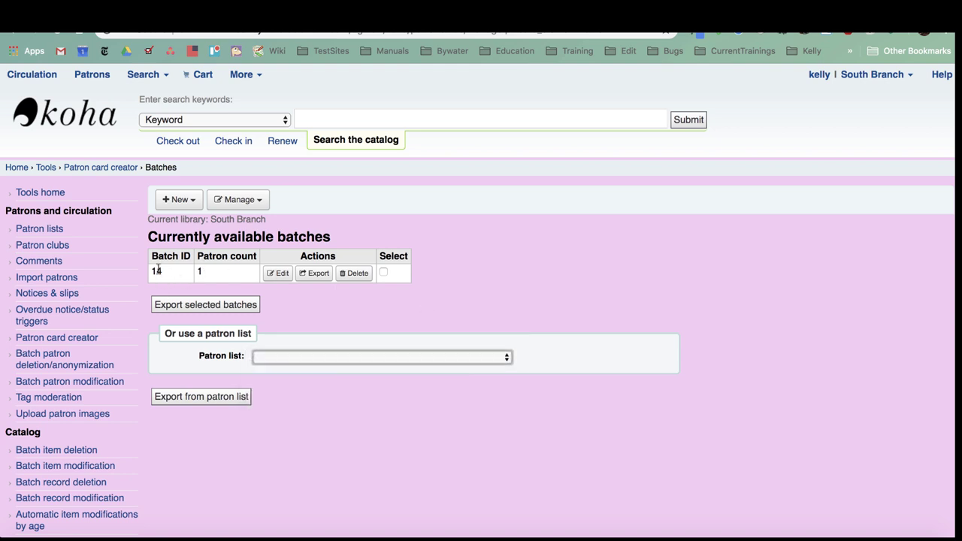
# - Export batch 14 with the School Cards template, Primary School Cards layout, no back side layout and starting card position 1
pyautogui.click(308, 277)
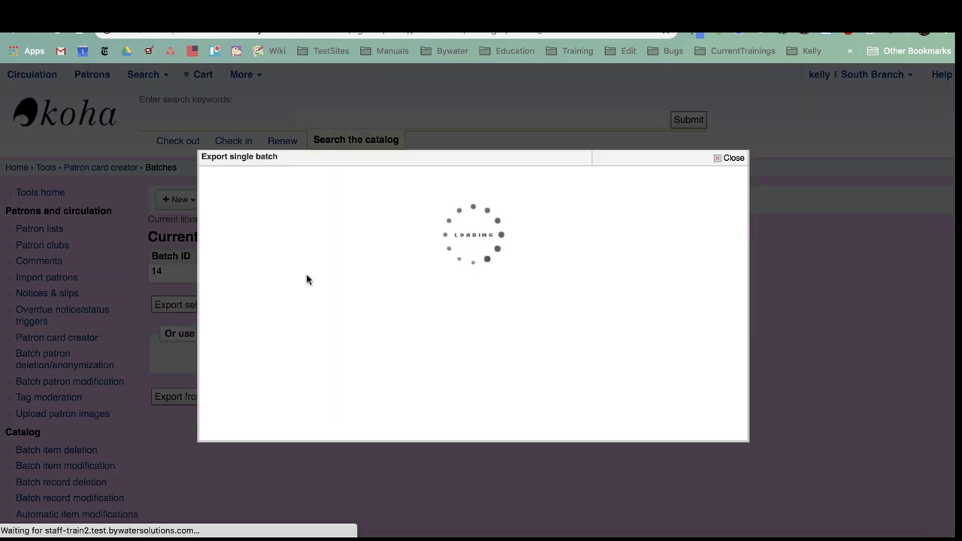
pyautogui.scroll(-1, 316, 279)
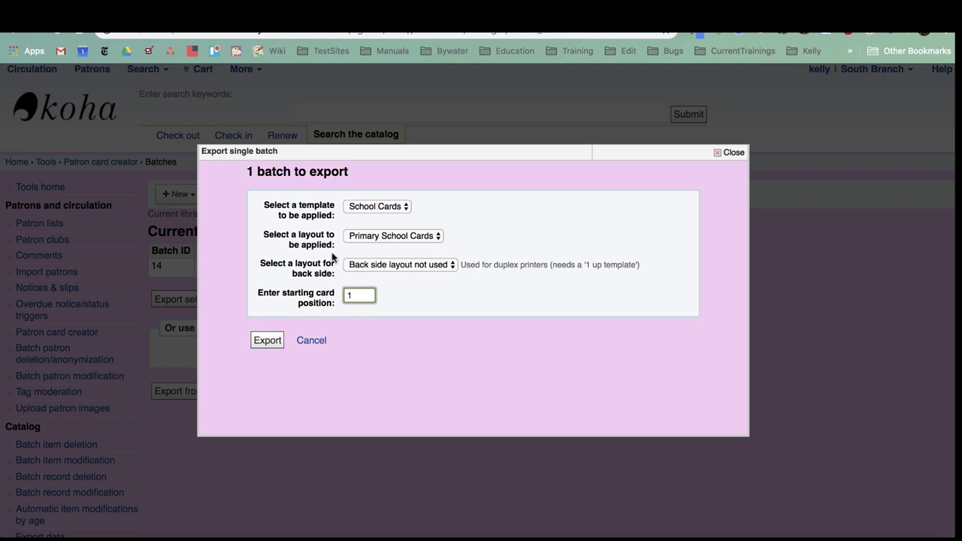
pyautogui.click(377, 206)
pyautogui.click(378, 207)
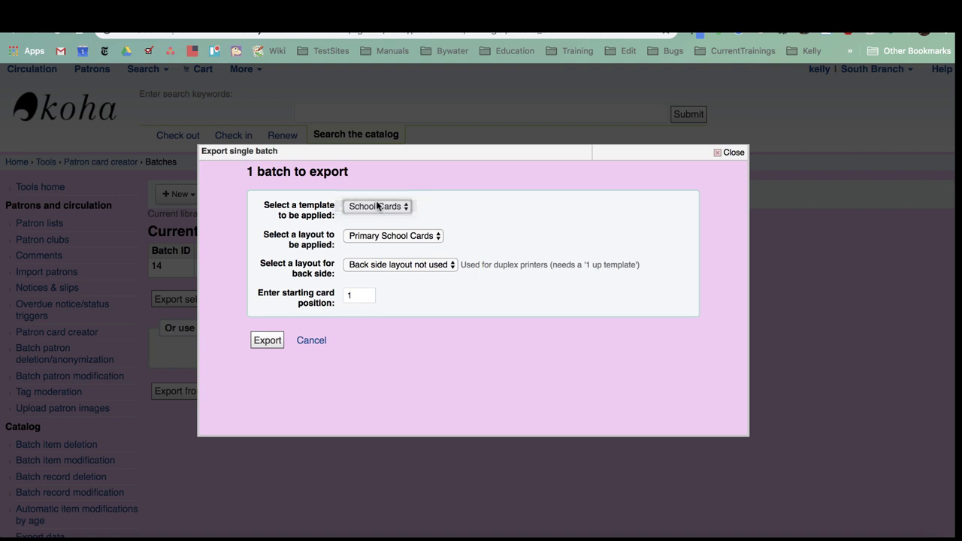
pyautogui.click(372, 237)
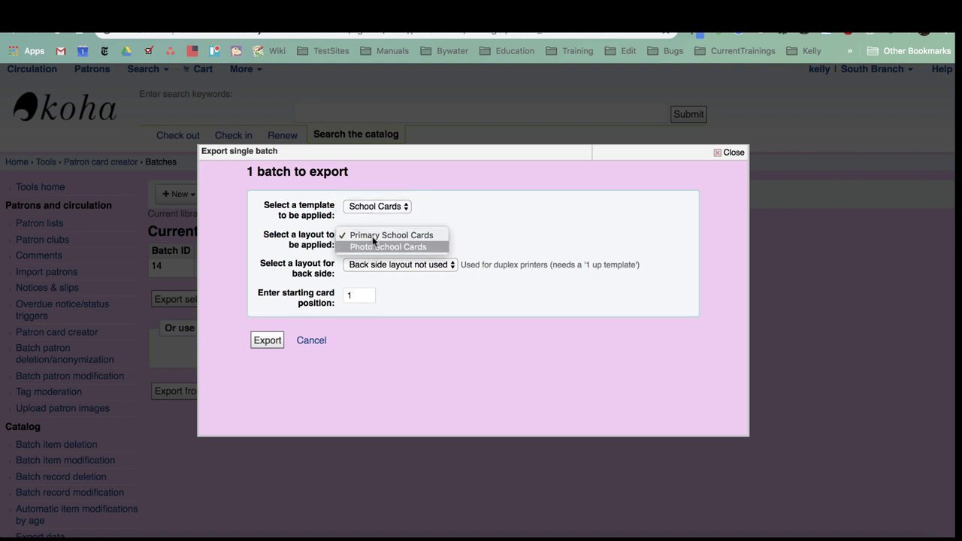
pyautogui.click(372, 235)
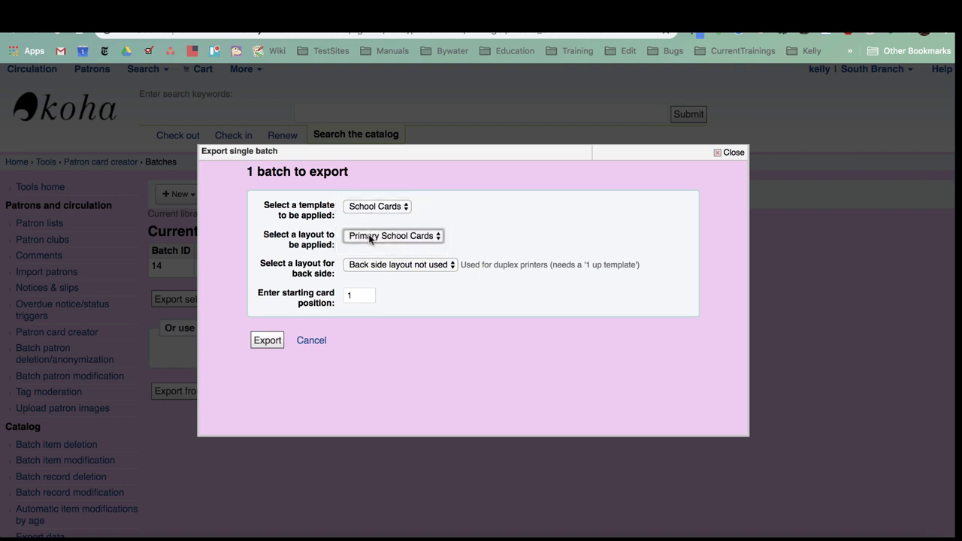
pyautogui.click(389, 266)
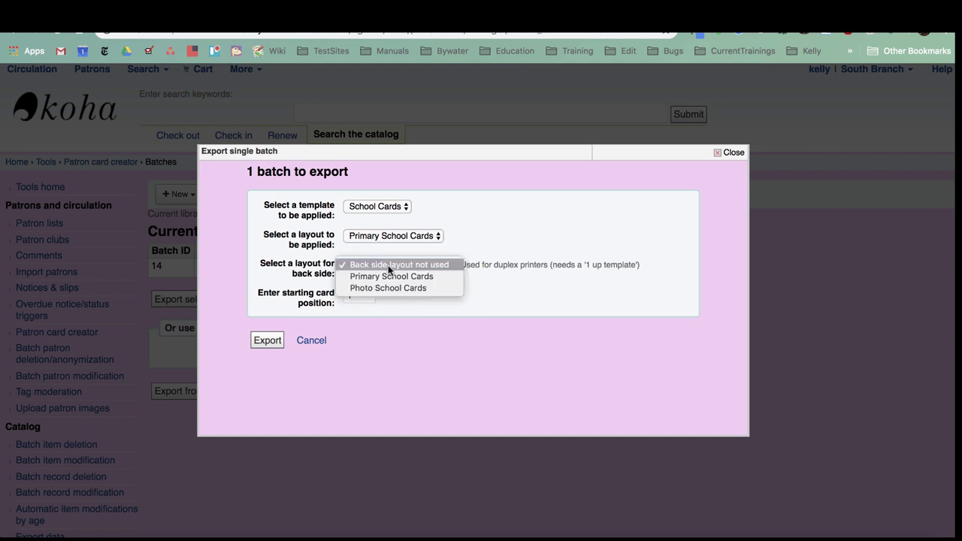
pyautogui.click(387, 267)
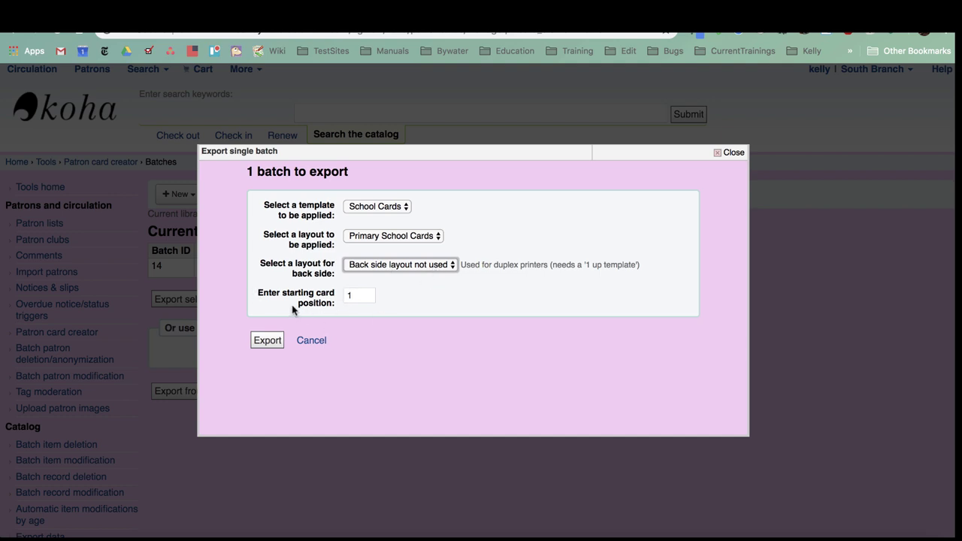
pyautogui.click(272, 343)
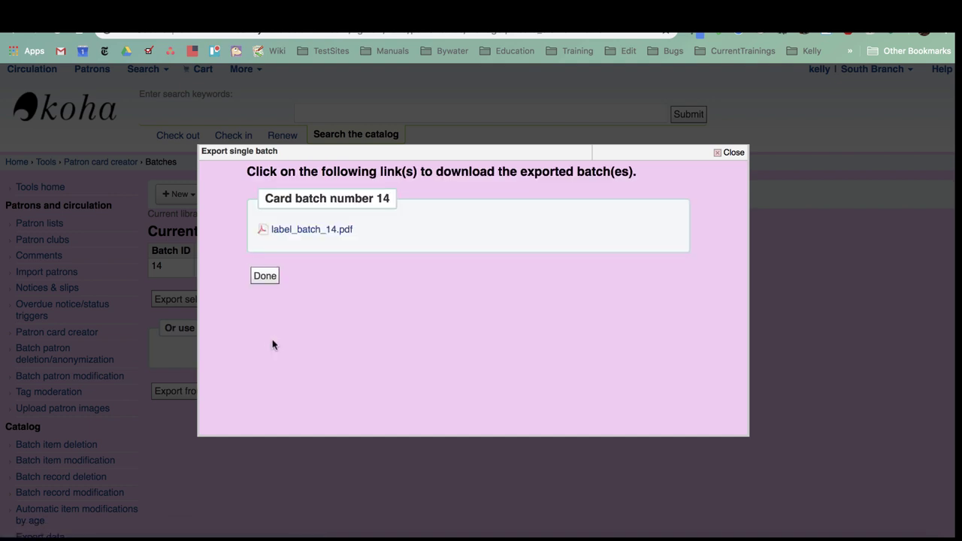
# - View the exported label_batch_14.pdf to check the printed card, then close it and the export dialog
pyautogui.click(295, 232)
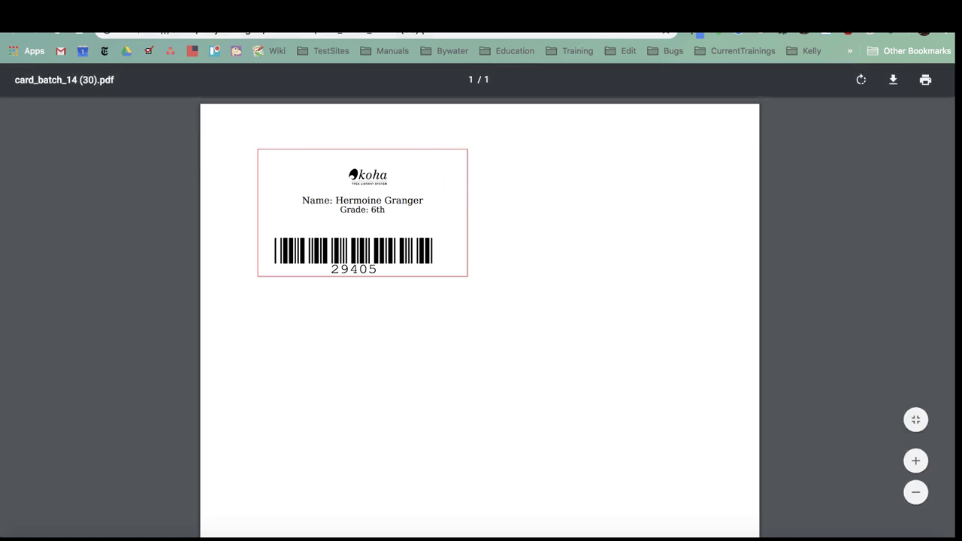
pyautogui.hotkey('ctrl', 'w')
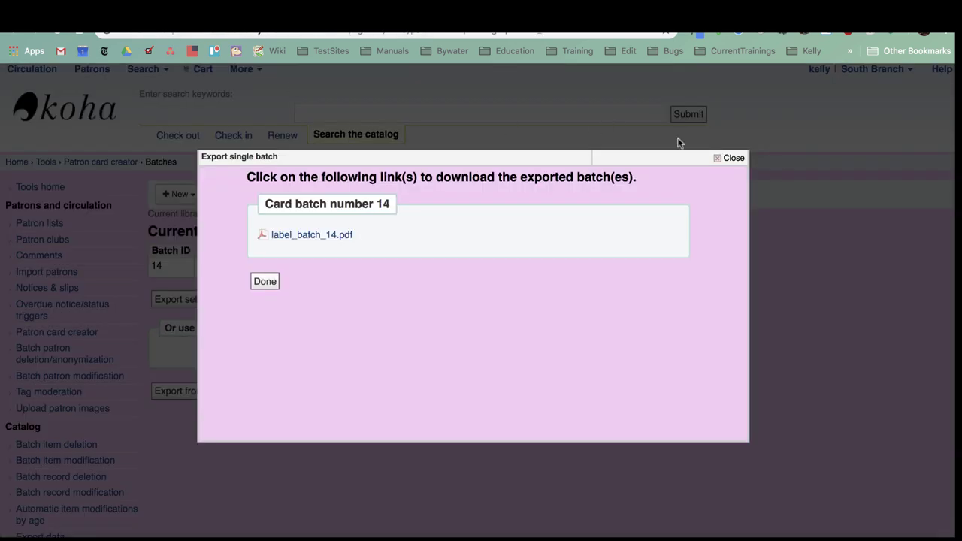
pyautogui.click(734, 158)
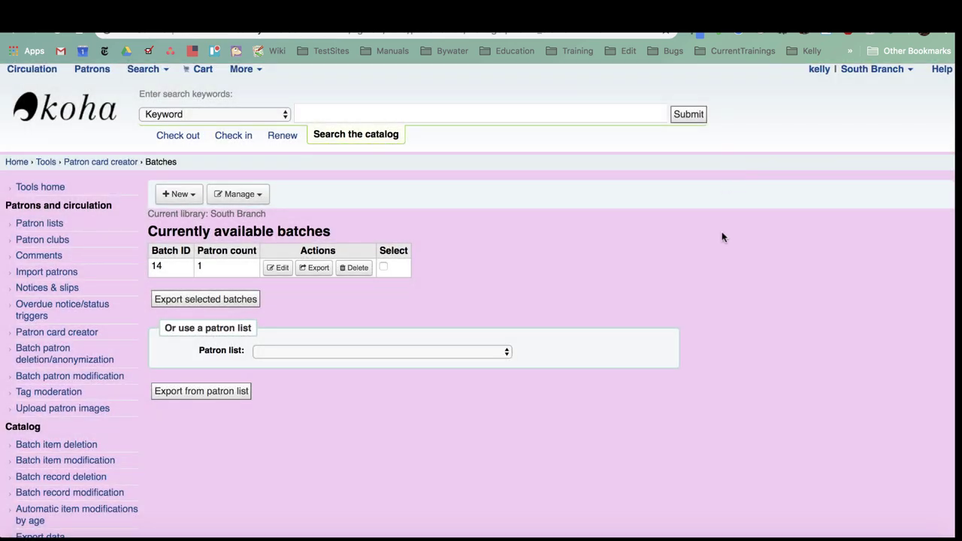
# - Open the Photo School Cards layout for editing from the list of available layouts
pyautogui.click(250, 194)
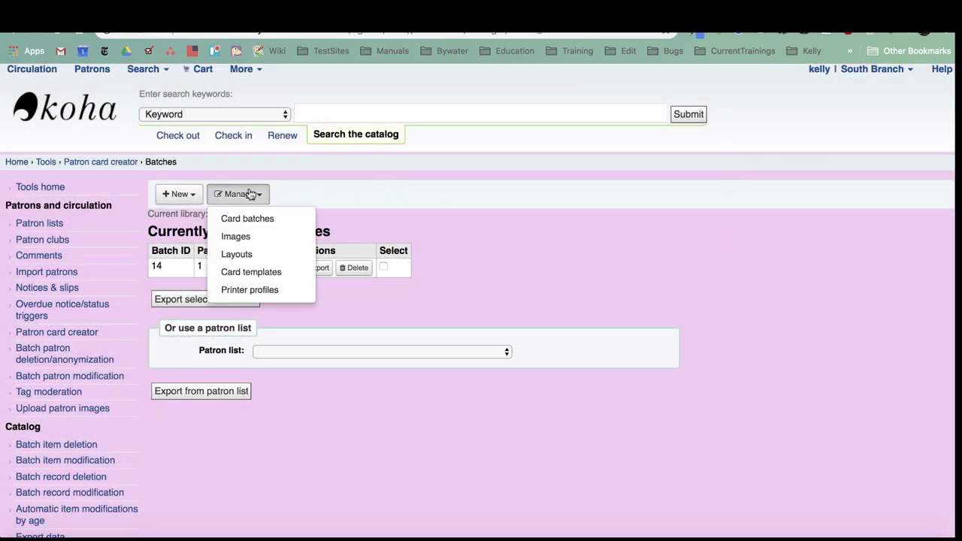
pyautogui.click(247, 254)
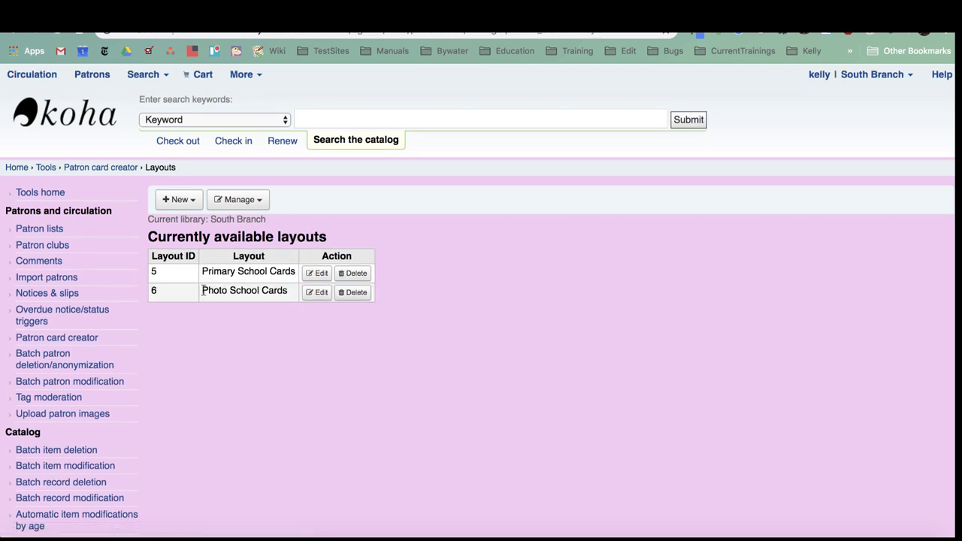
pyautogui.moveTo(202, 291); pyautogui.dragTo(287, 291)
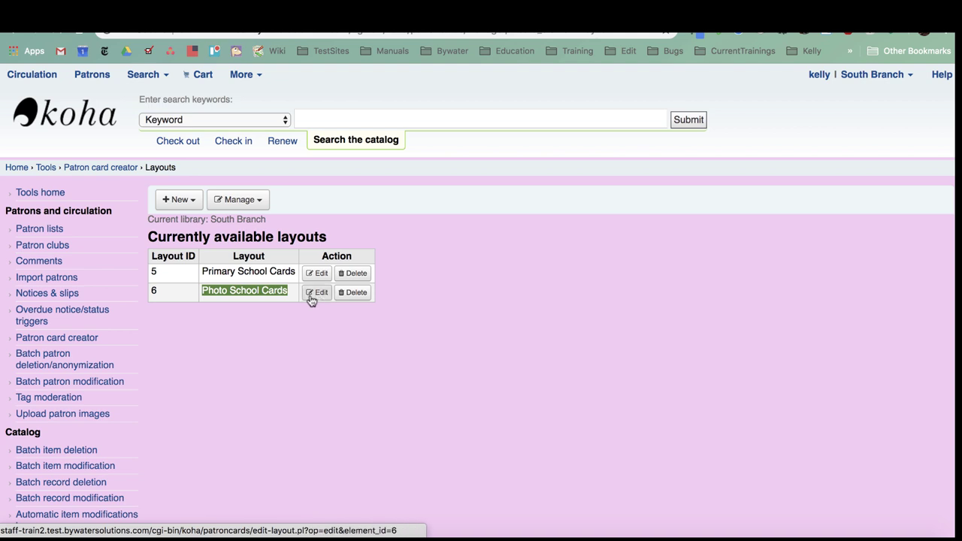
pyautogui.click(312, 299)
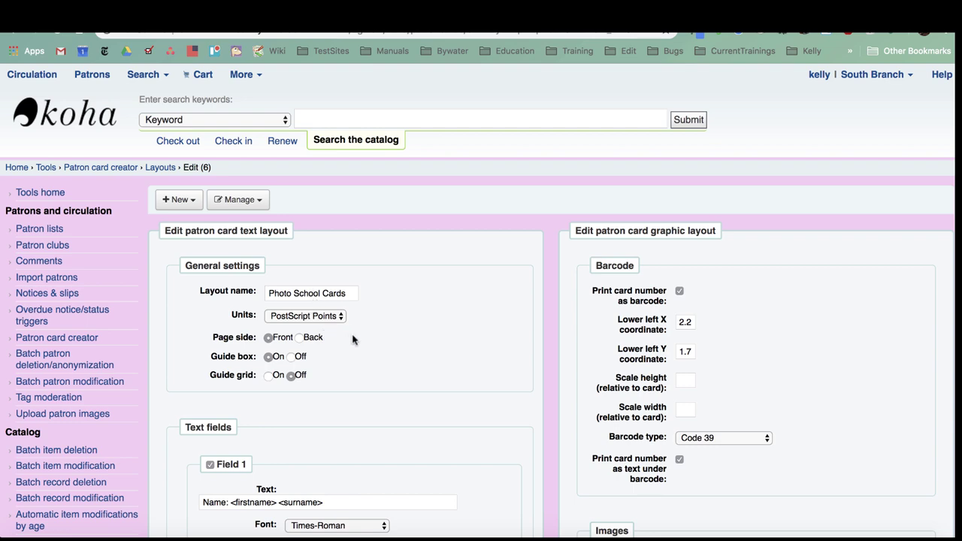
# - Examine the Photo School Cards layout's general settings, text fields, barcode options and Patron Image settings
pyautogui.scroll(-3, 352, 339)
pyautogui.scroll(-2, 353, 340)
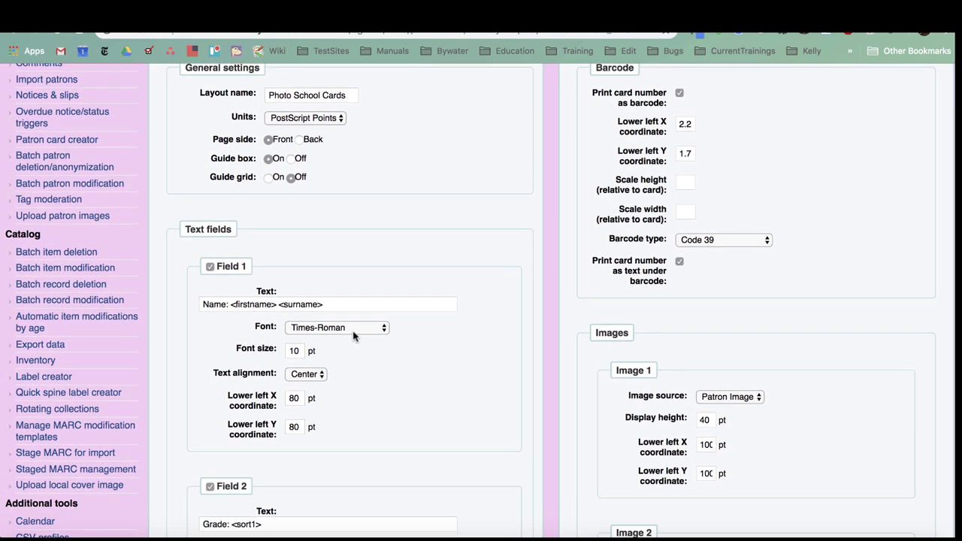
pyautogui.scroll(2, 370, 329)
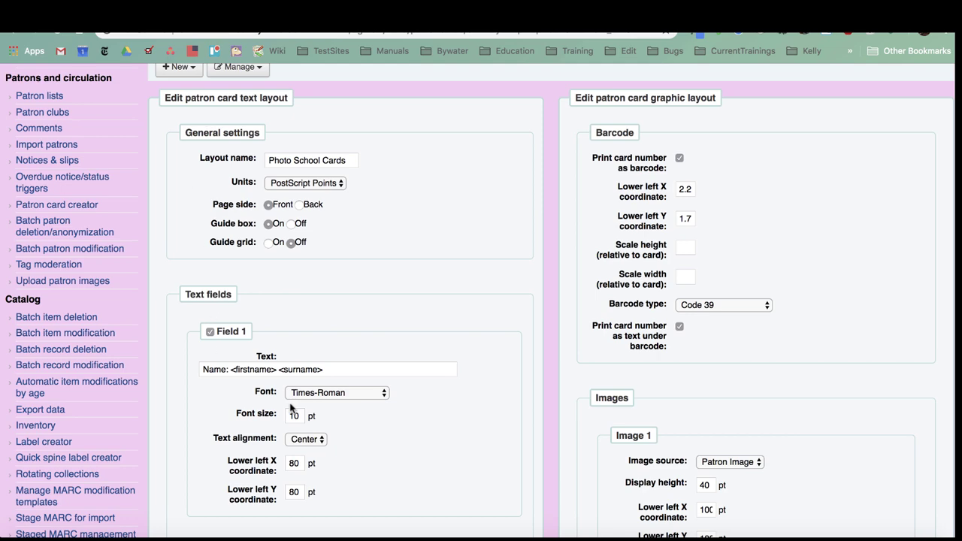
pyautogui.scroll(-1, 295, 410)
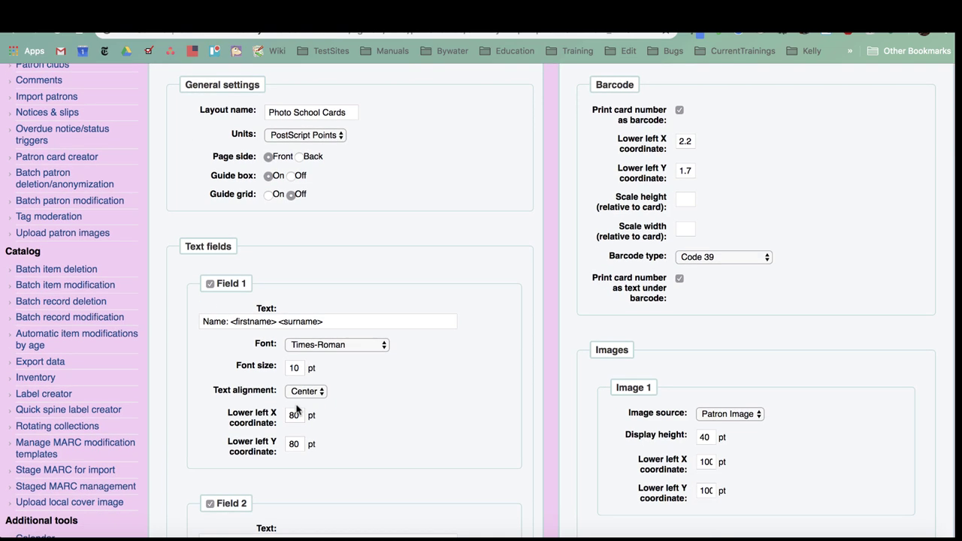
pyautogui.scroll(-4, 320, 321)
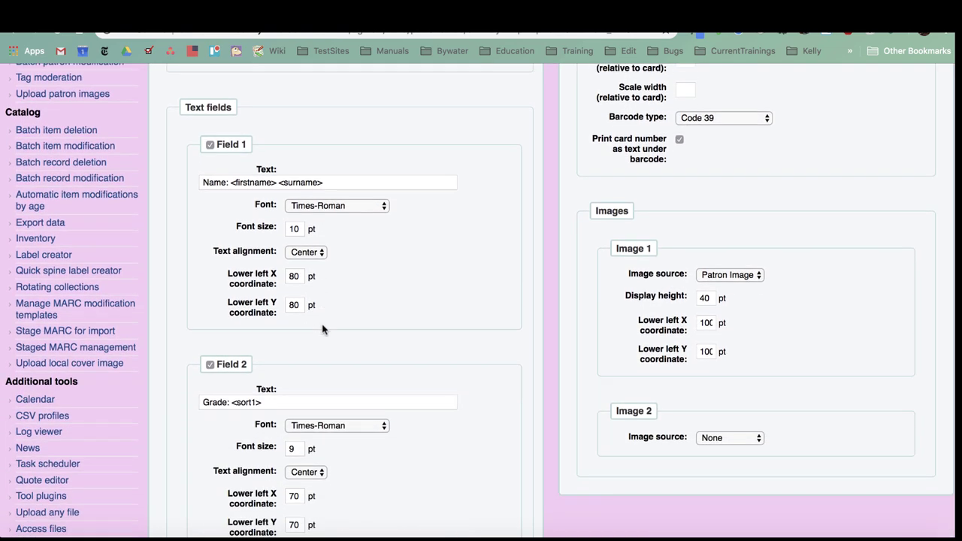
pyautogui.scroll(6, 322, 325)
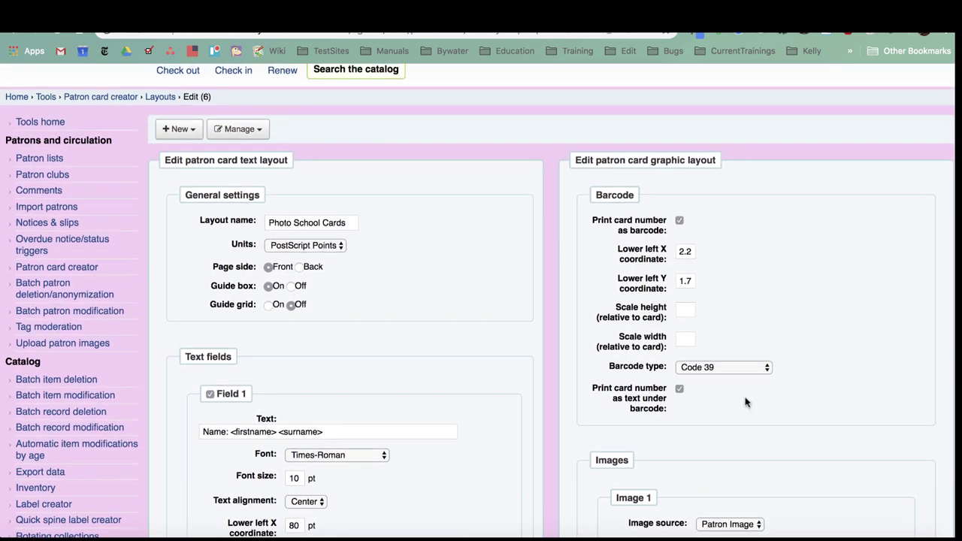
pyautogui.scroll(-2, 750, 338)
pyautogui.scroll(-4, 750, 338)
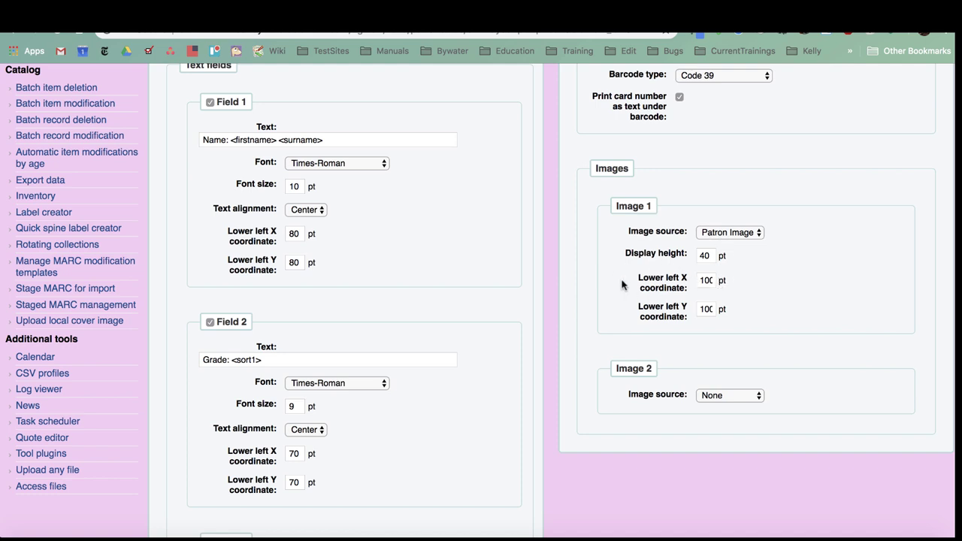
# - Review the guide box setting in the Photo School Cards layout's general settings
pyautogui.scroll(1, 613, 277)
pyautogui.scroll(10, 610, 278)
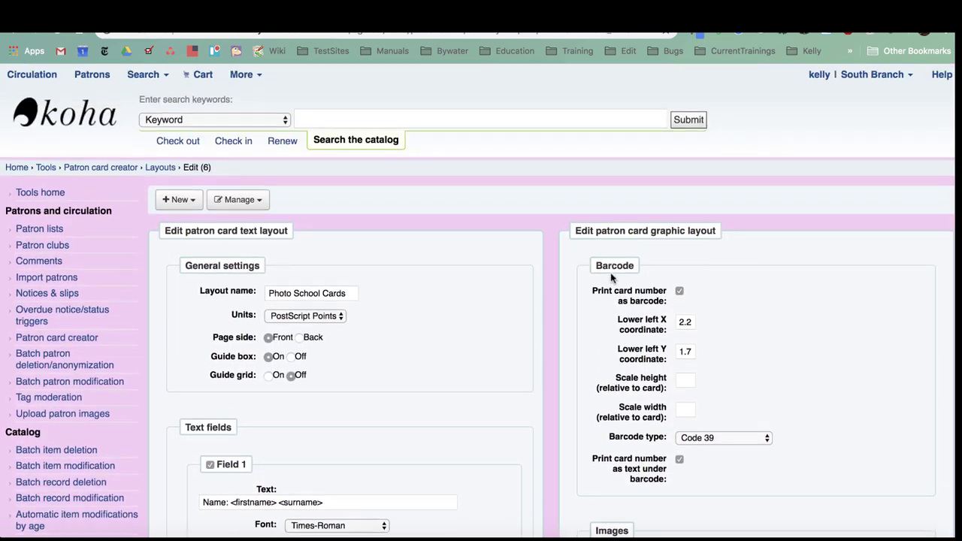
pyautogui.scroll(-2, 417, 260)
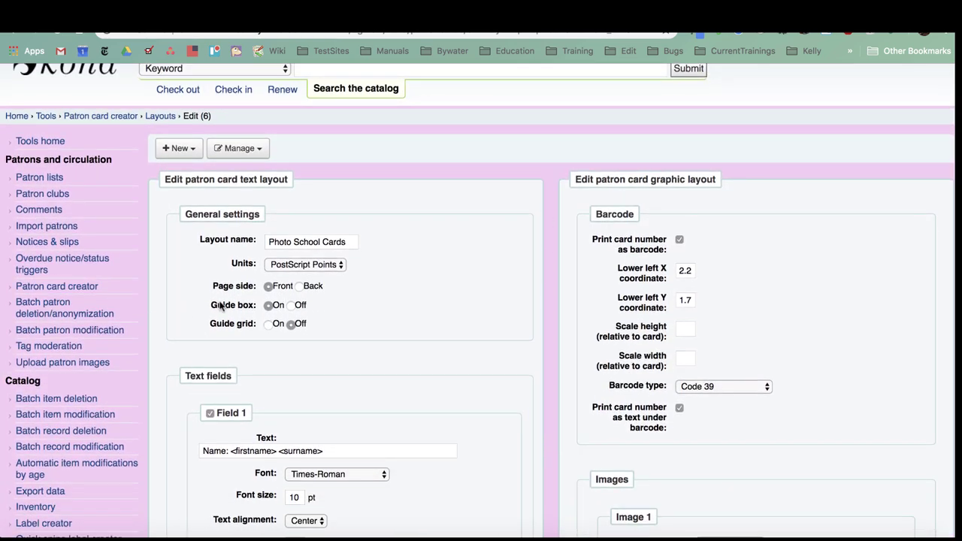
pyautogui.moveTo(211, 305); pyautogui.dragTo(250, 309)
pyautogui.click(422, 320)
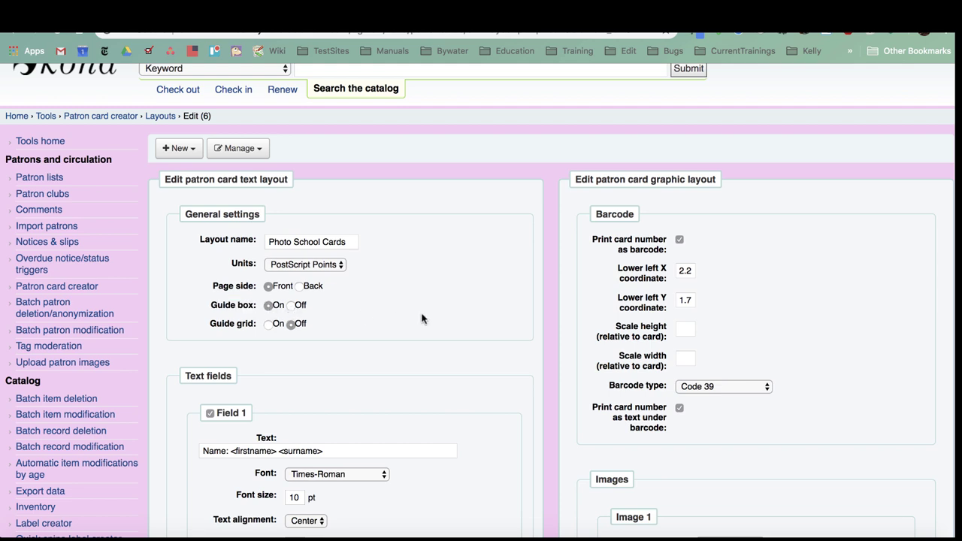
# - Export batch 14 with the School Cards template, Photo School Cards layout, no back side layout and starting card position 1
pyautogui.click(258, 151)
pyautogui.click(252, 170)
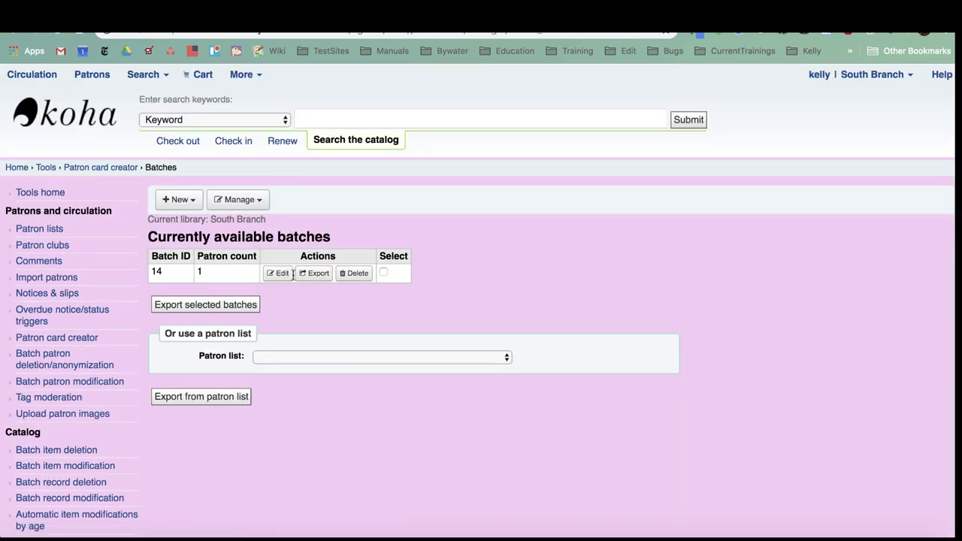
pyautogui.click(303, 275)
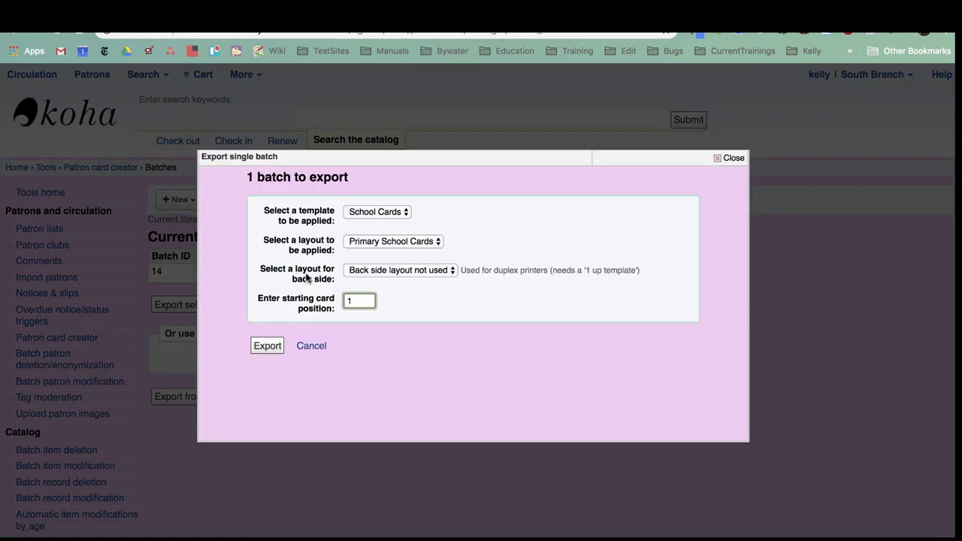
pyautogui.click(380, 241)
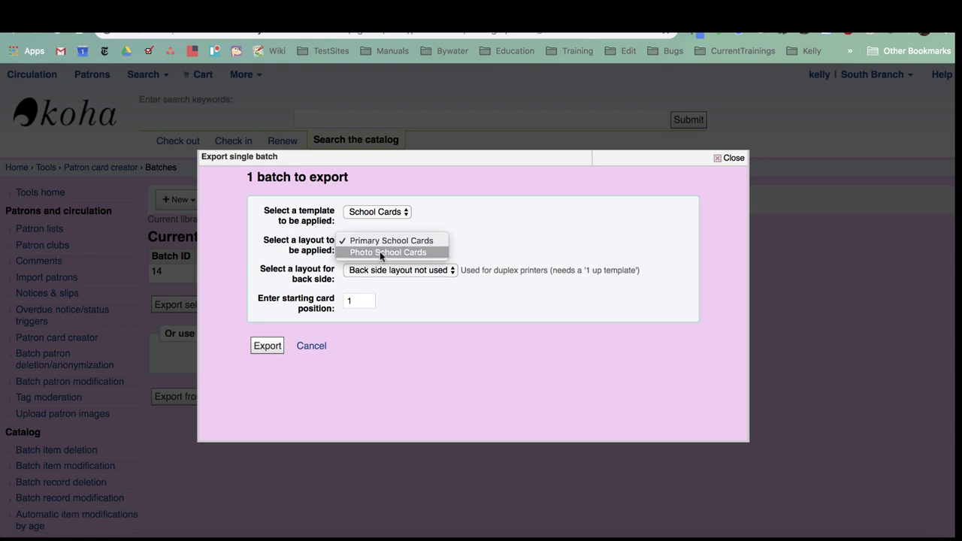
pyautogui.click(380, 253)
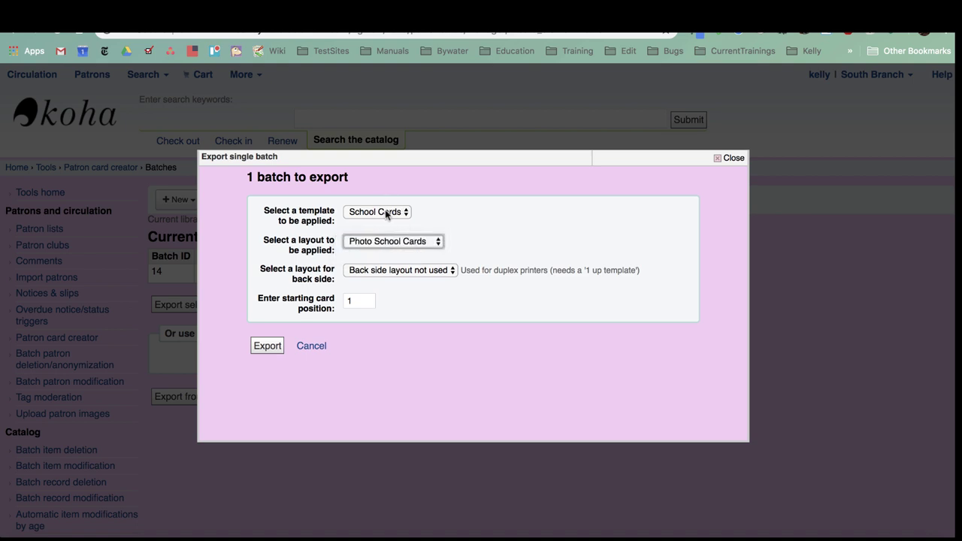
pyautogui.click(265, 351)
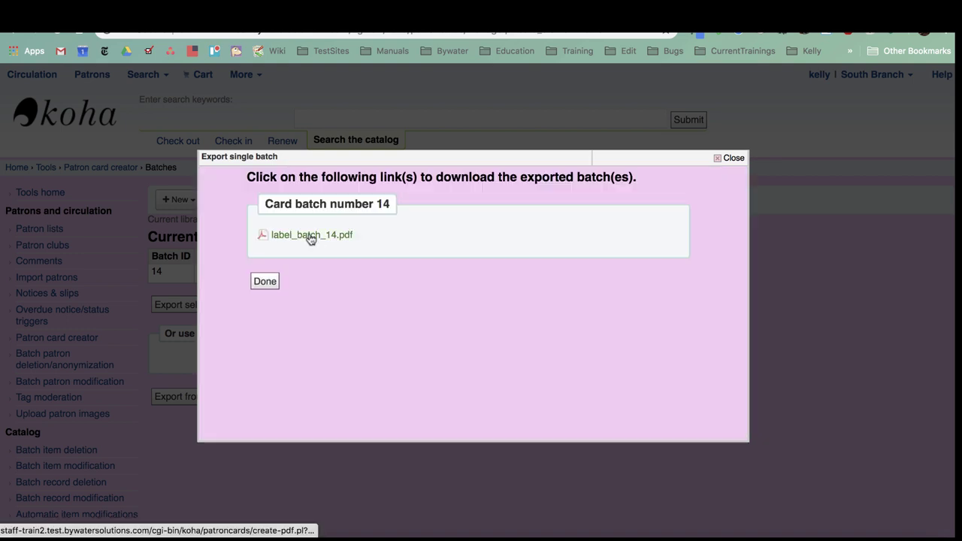
# - Download label_batch_14.pdf and view the printed photo card, then close the PDF and the export dialog
pyautogui.click(310, 236)
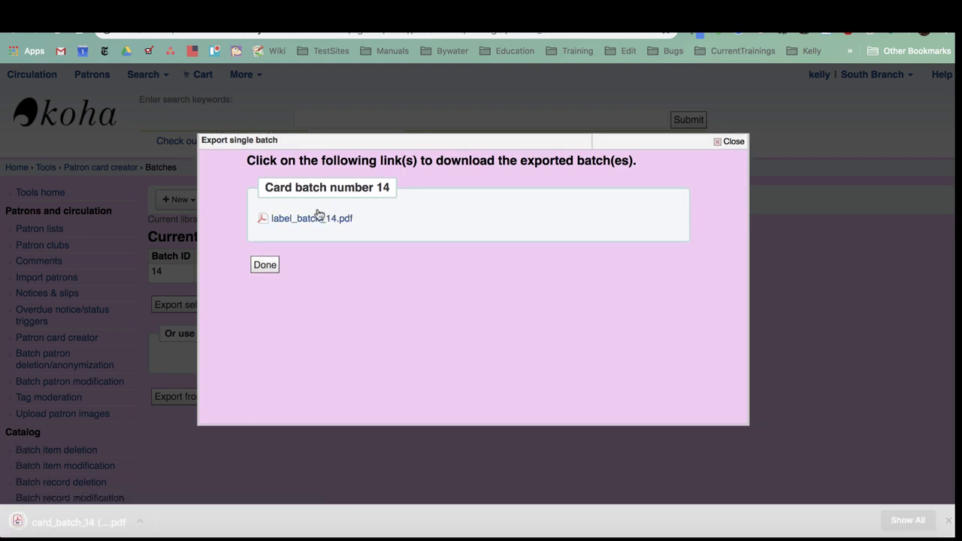
pyautogui.click(62, 524)
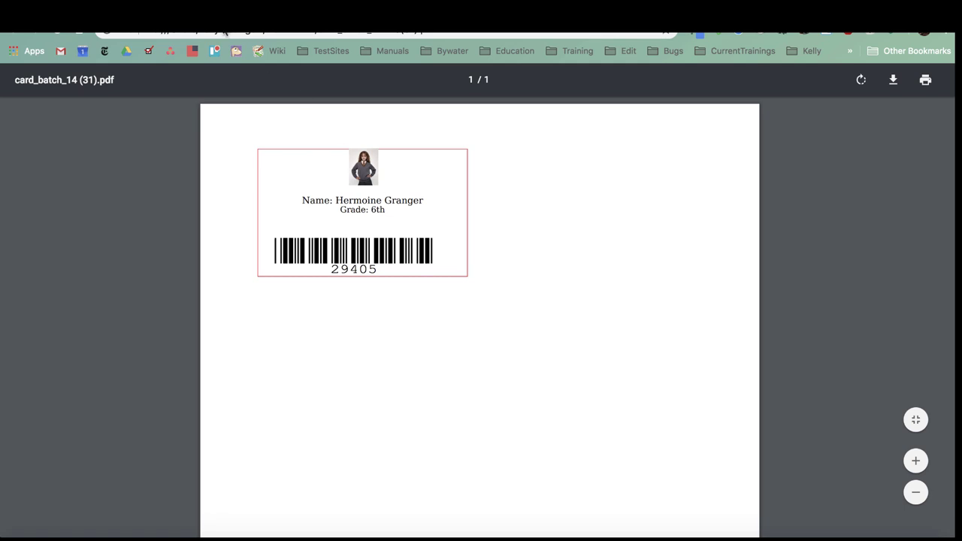
pyautogui.hotkey('ctrl', 'w')
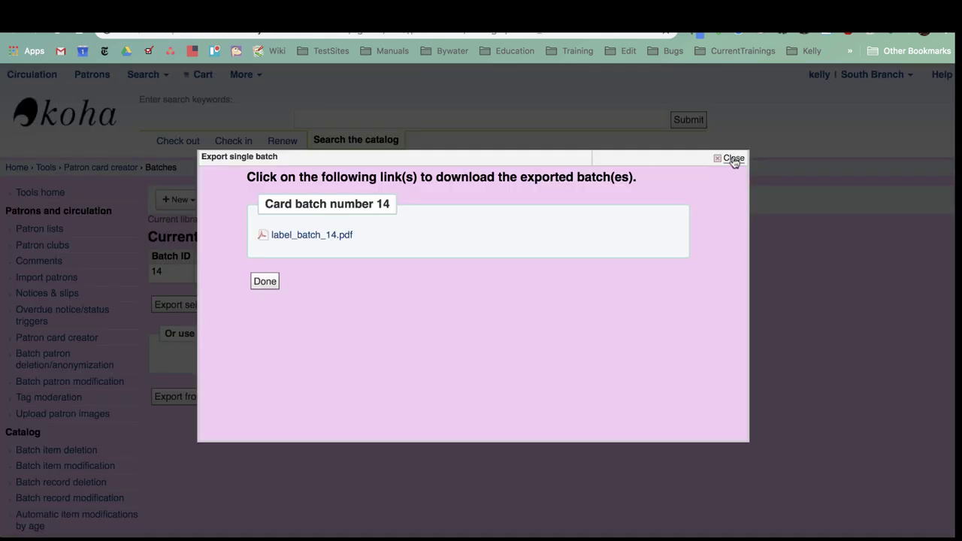
pyautogui.click(731, 158)
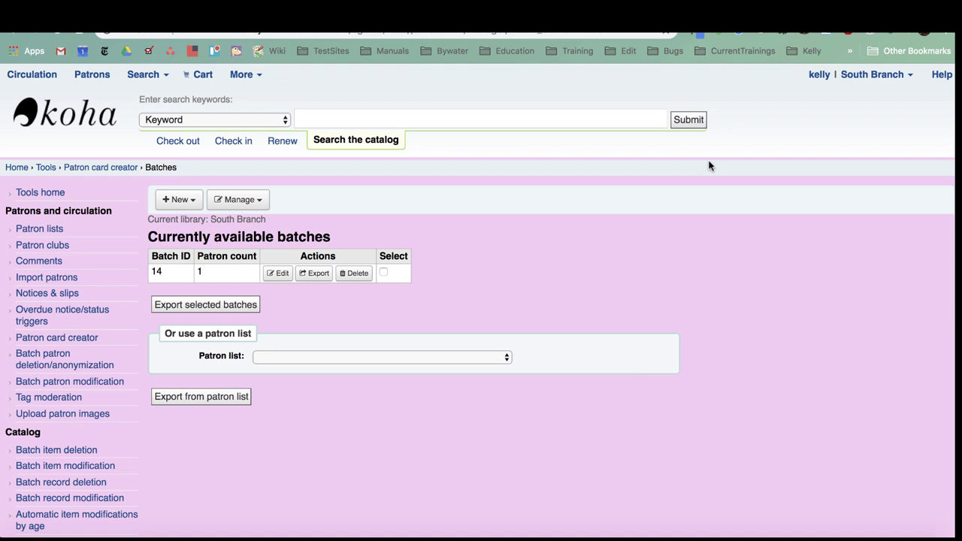